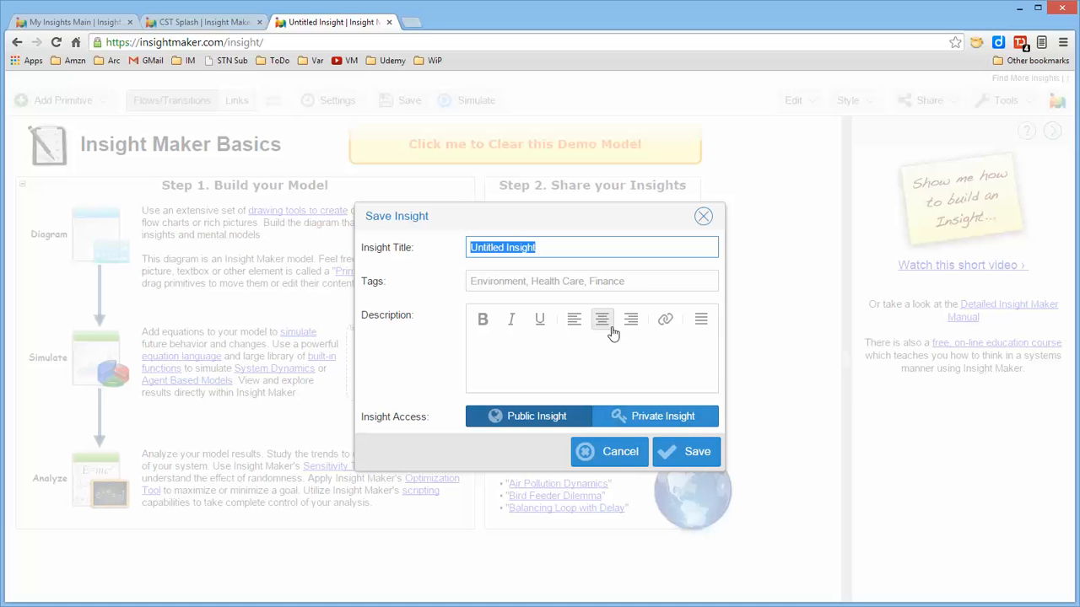
Save the insight with the title "test" and the description "some stuff", and clear the demo model.
type("test")
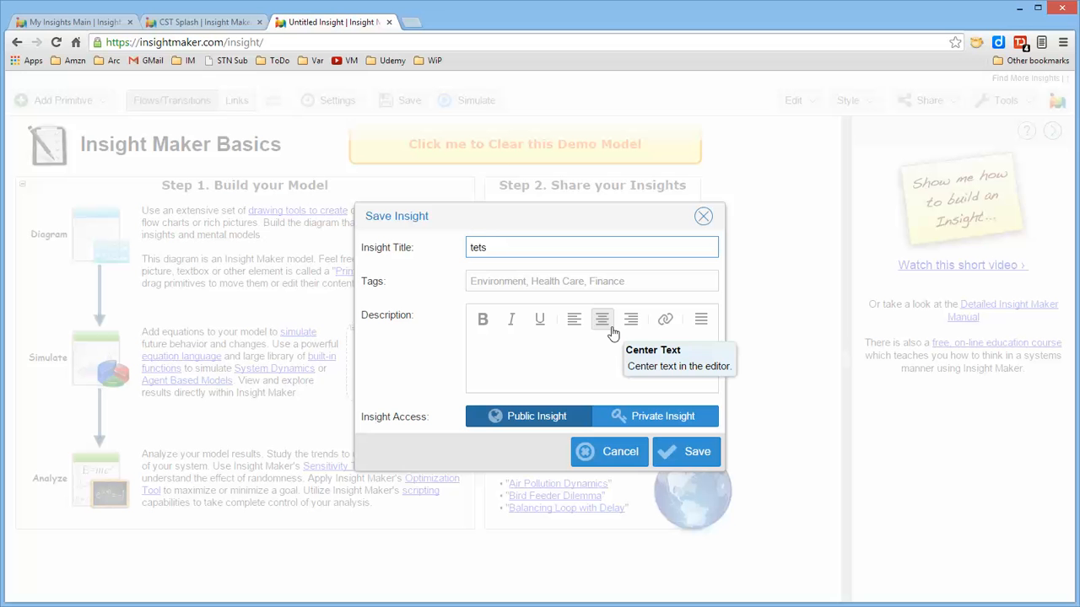
left_click(588, 367)
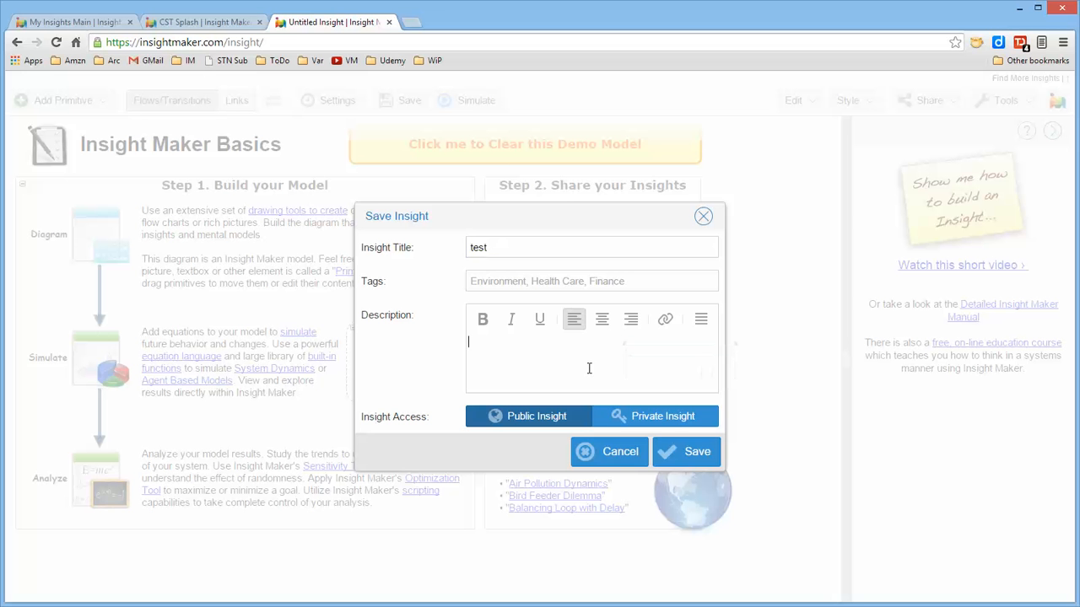
type("some stuff")
left_click(693, 452)
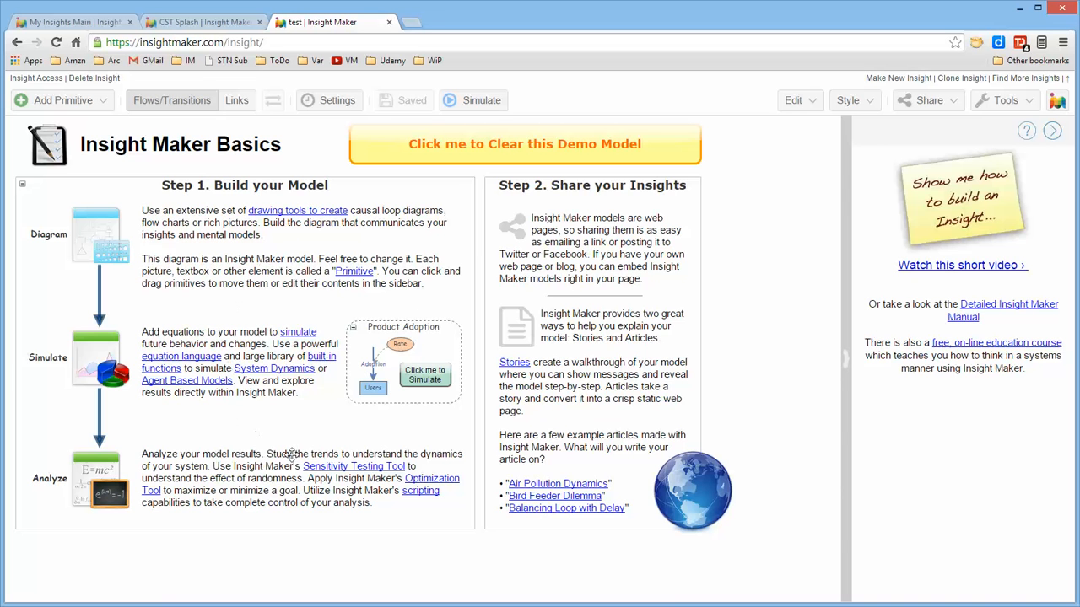
left_click(539, 148)
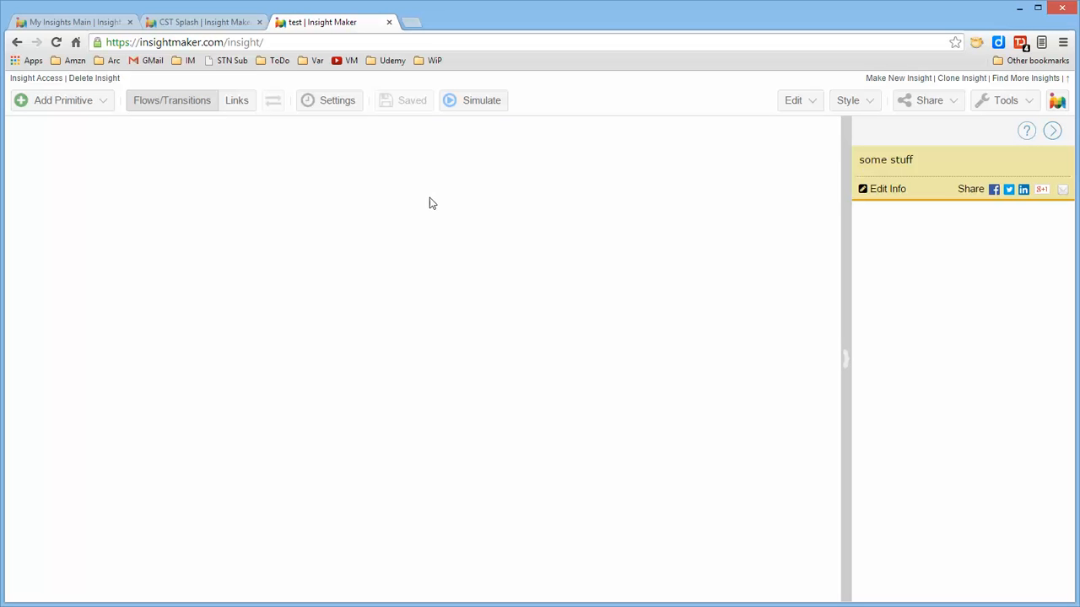
Add a variable to the empty canvas and name it Tom.
left_click(100, 102)
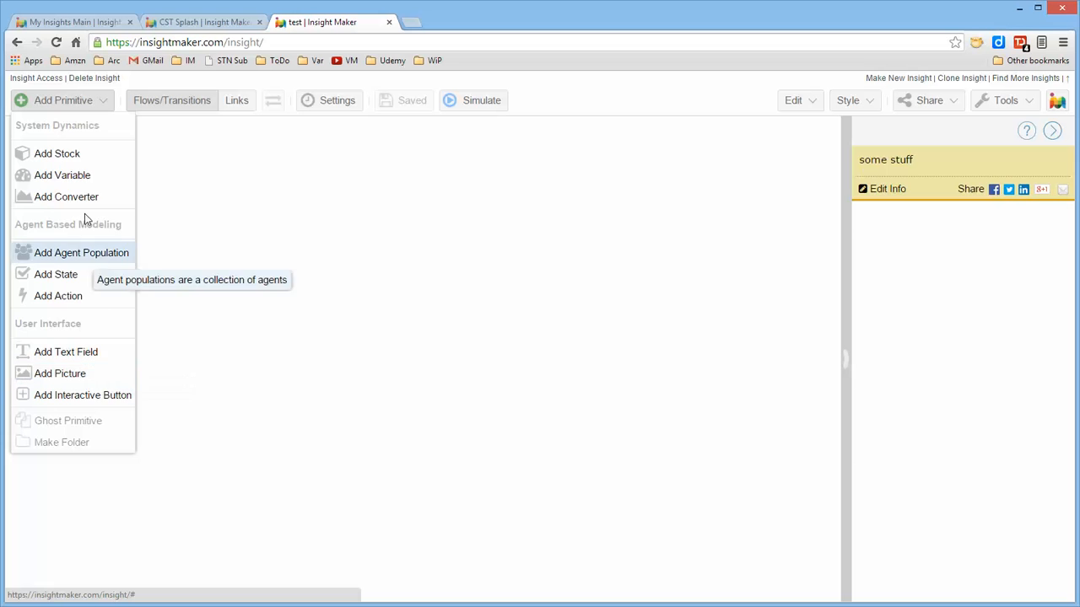
left_click(85, 178)
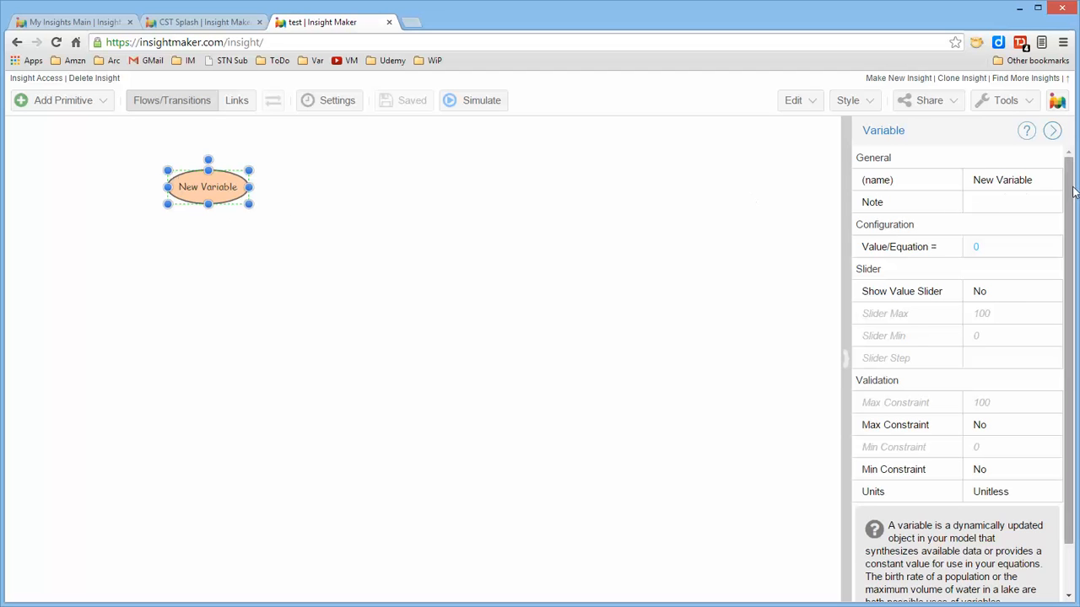
left_click(1017, 184)
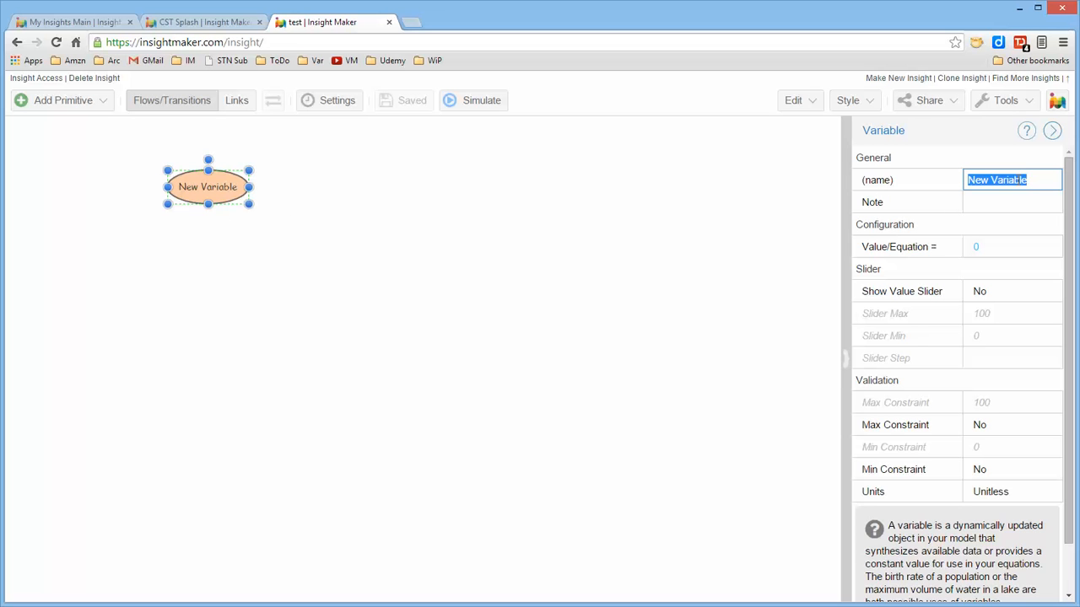
type("Tom")
left_click(649, 294)
double_click(174, 176)
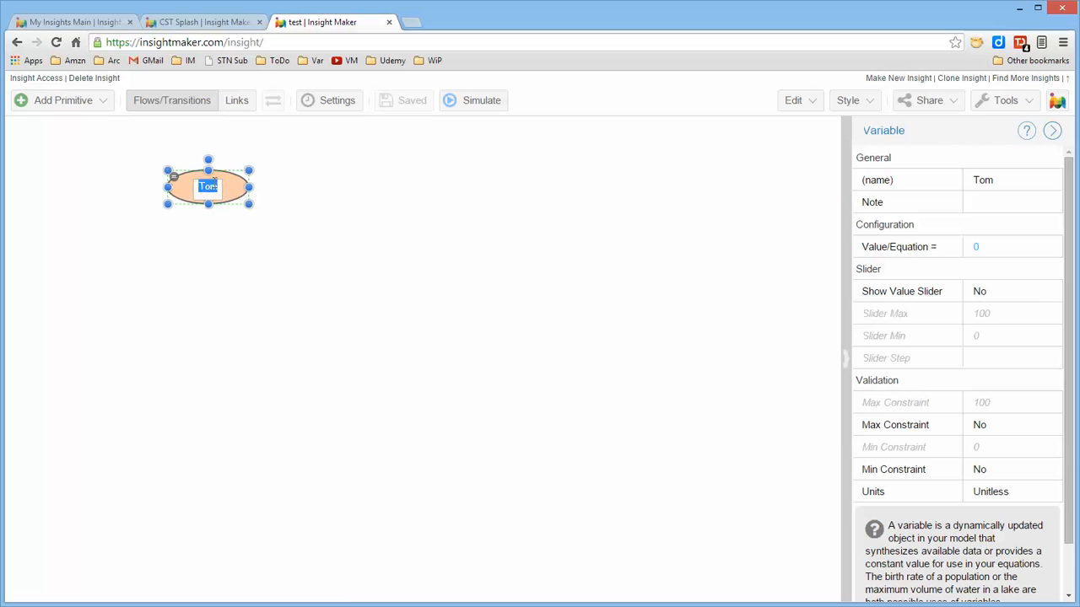
left_click(259, 242)
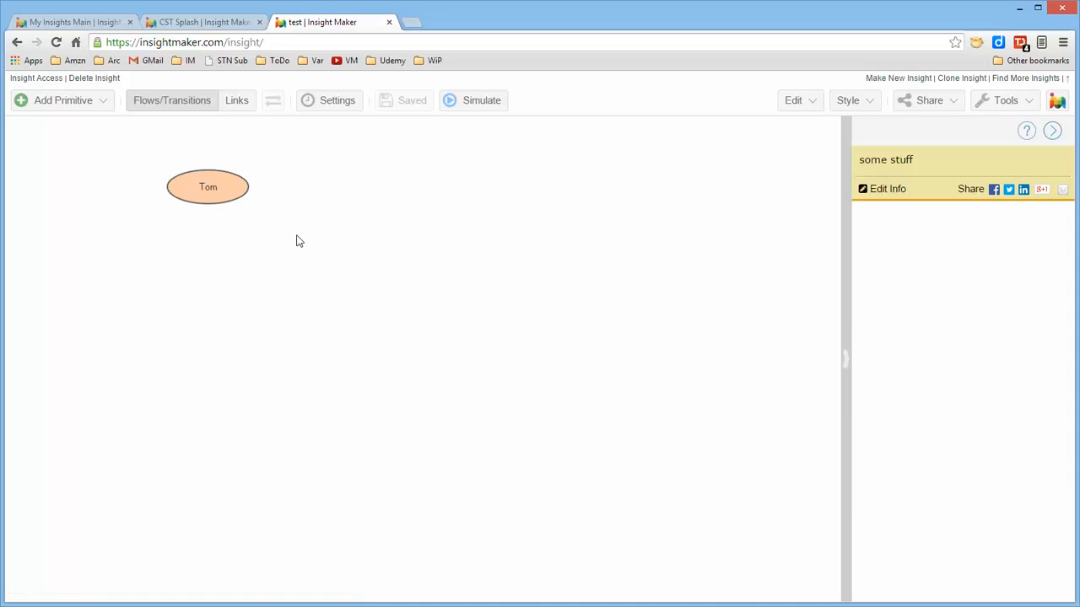
Create a second variable to the right of Tom and name it Jerry.
right_click(396, 191)
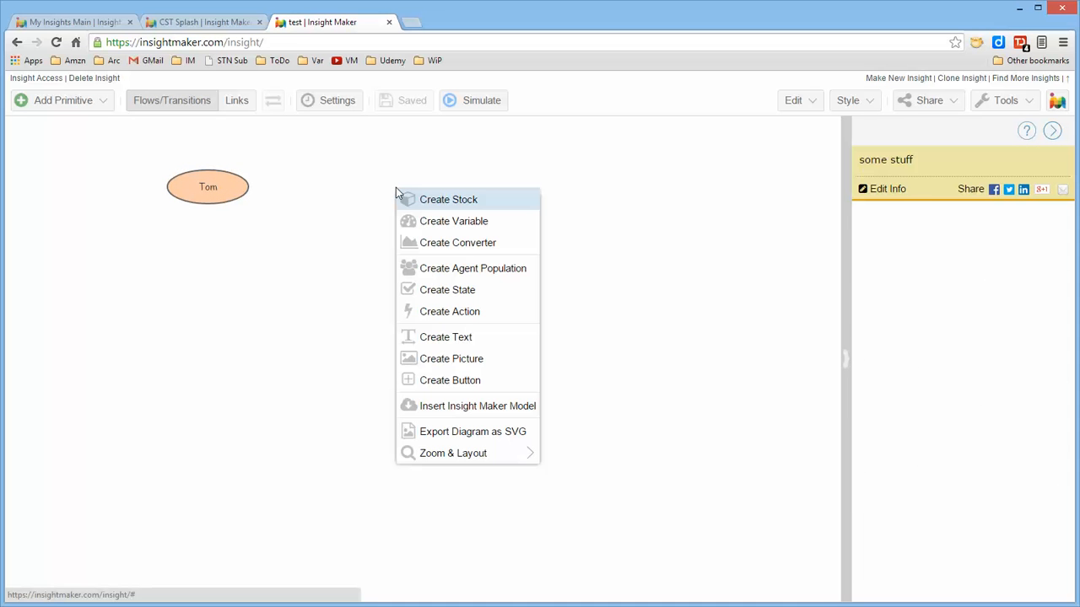
left_click(456, 221)
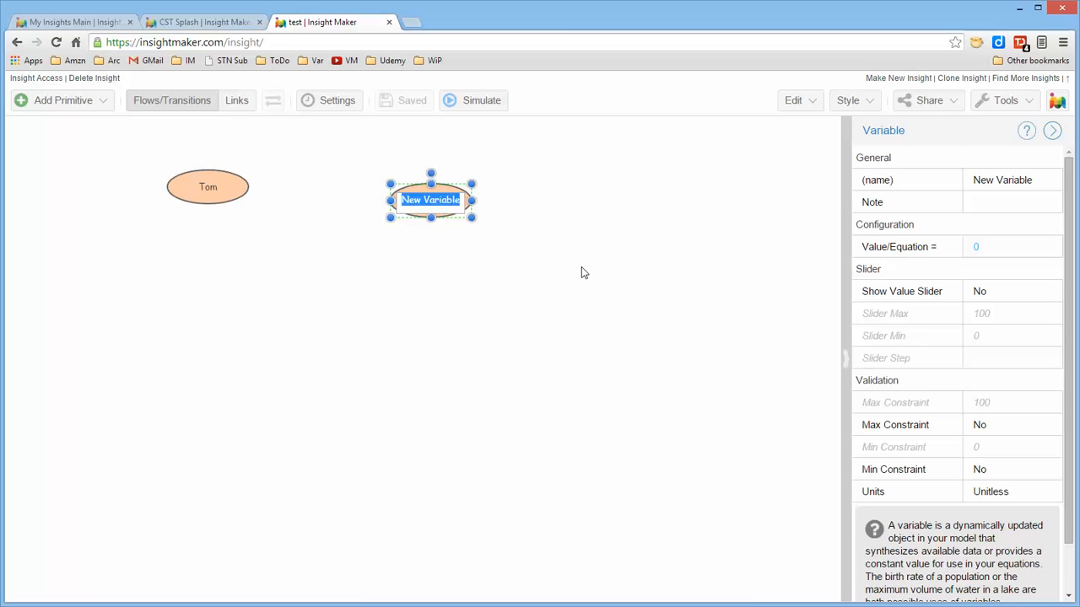
type("Jerry")
key("Return")
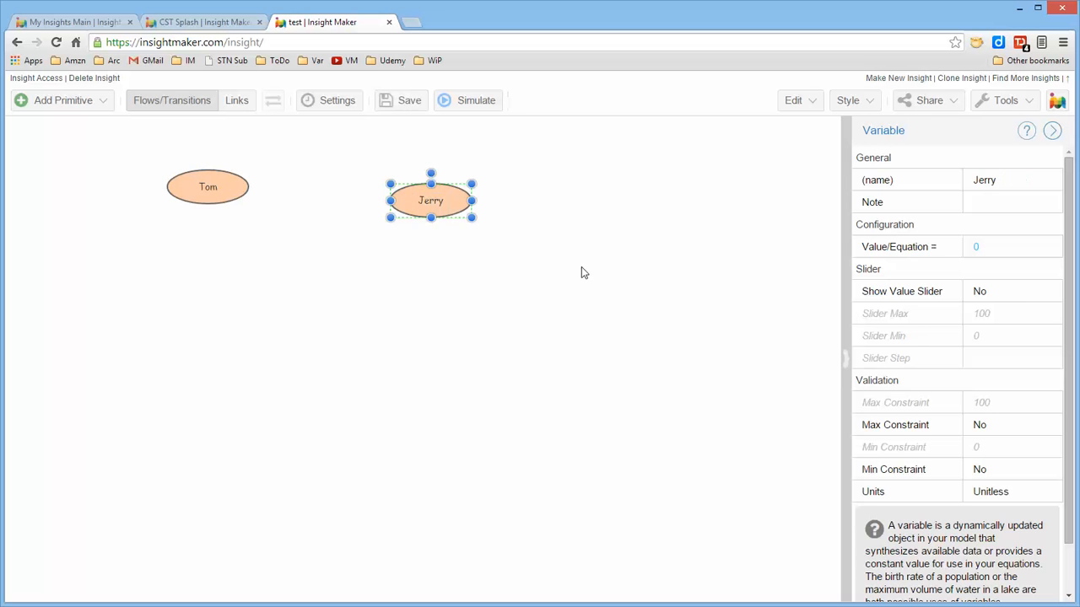
key("ctrl+s")
Move the Tom variable straight down and shift Jerry slightly up and to the right.
left_click_drag(210, 189, 224, 330)
left_click_drag(438, 210, 445, 204)
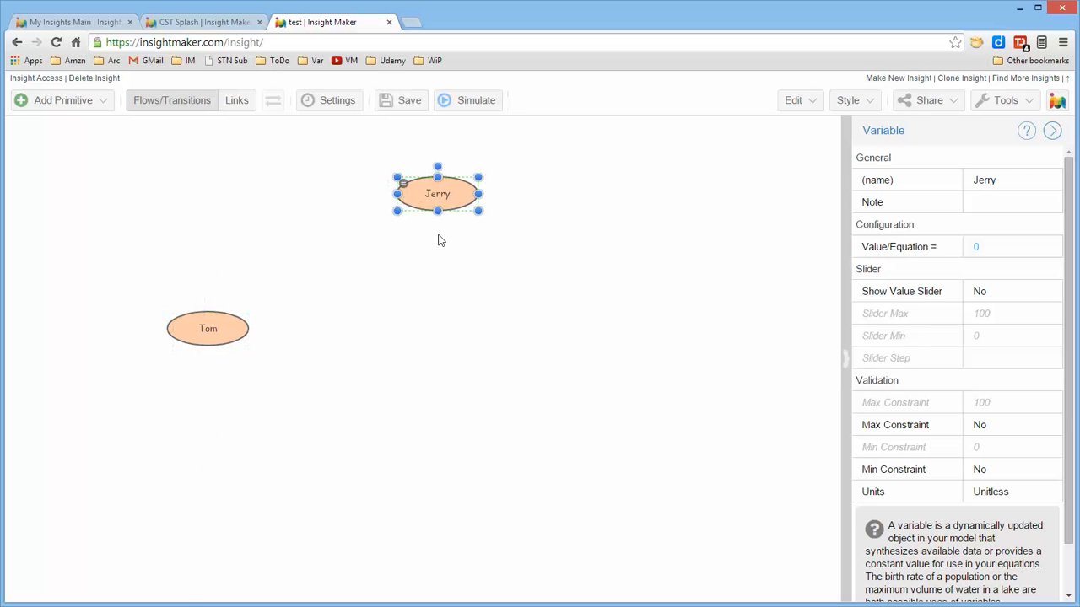
left_click(443, 266)
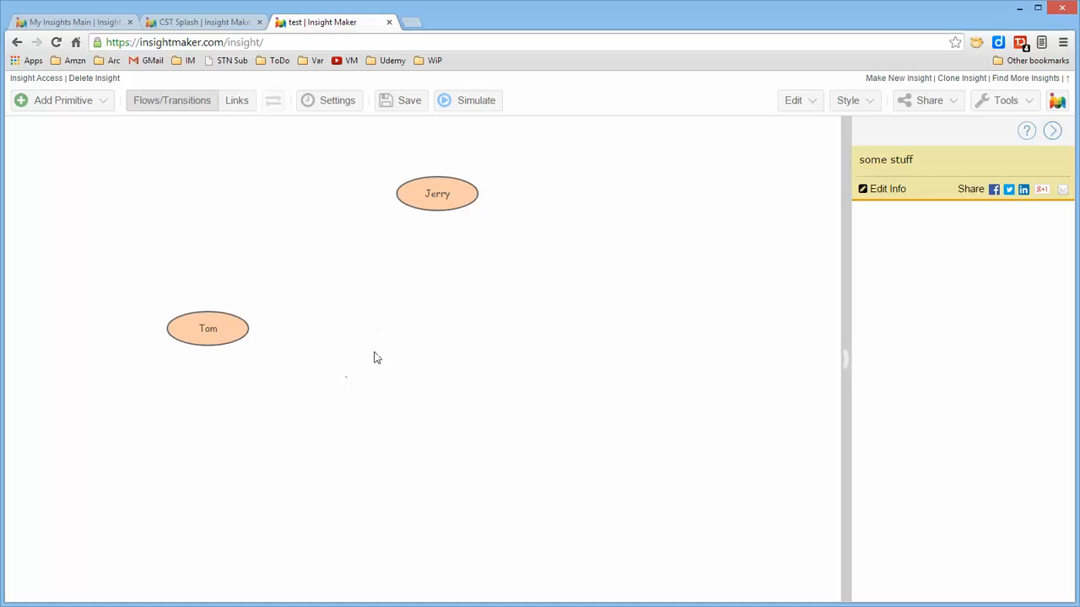
Draw a link from the Tom variable to the Jerry variable.
left_click(238, 104)
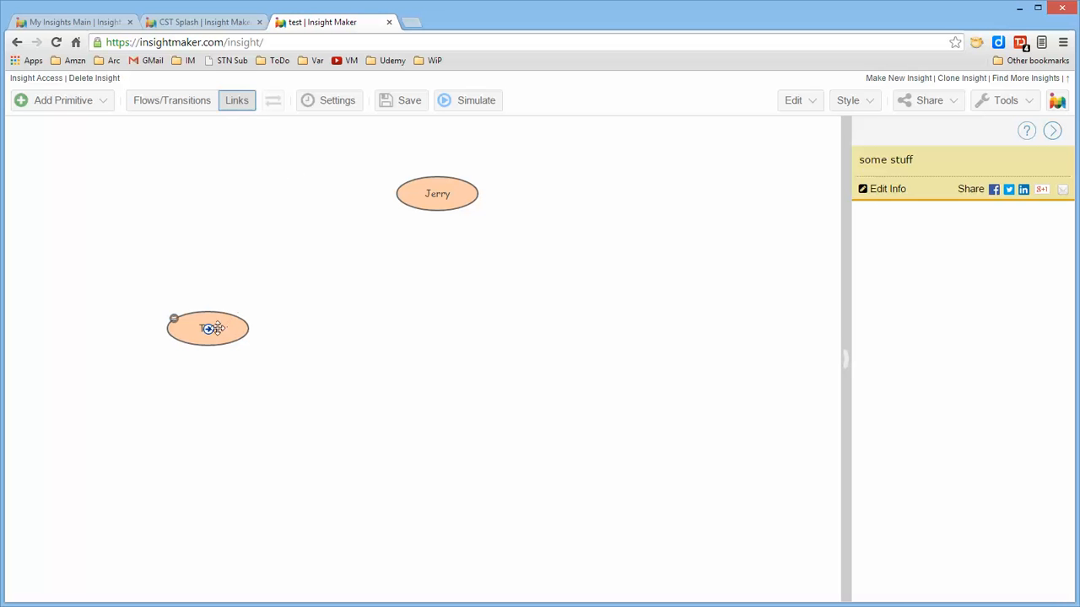
mouse_move(426, 205)
mouse_move(210, 330)
left_click_drag(211, 334, 441, 199)
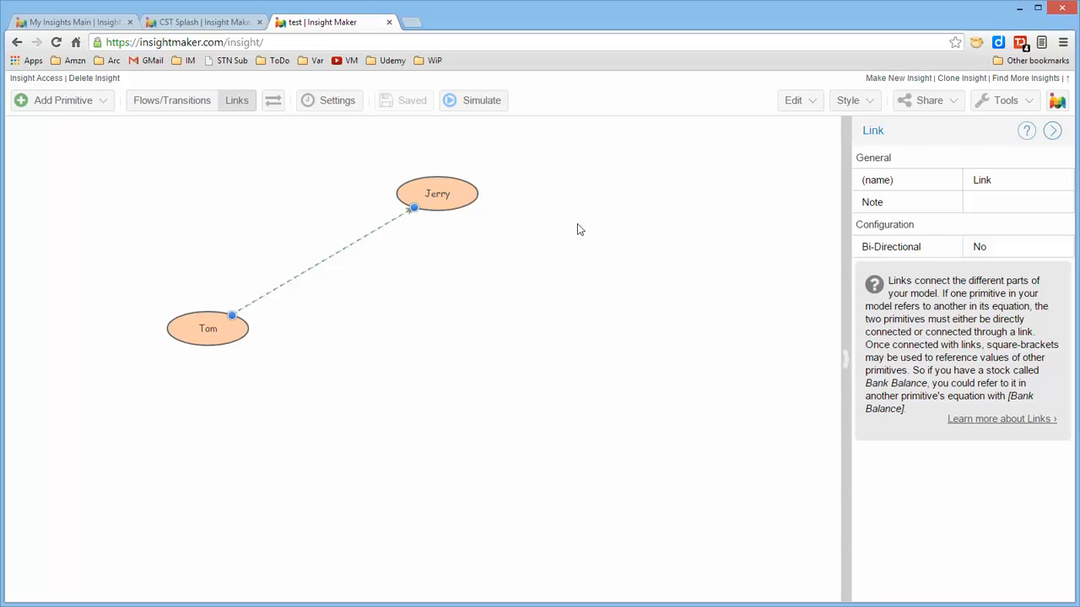
Change the link between Tom and Jerry to a blue, solid line.
left_click(857, 102)
mouse_move(873, 189)
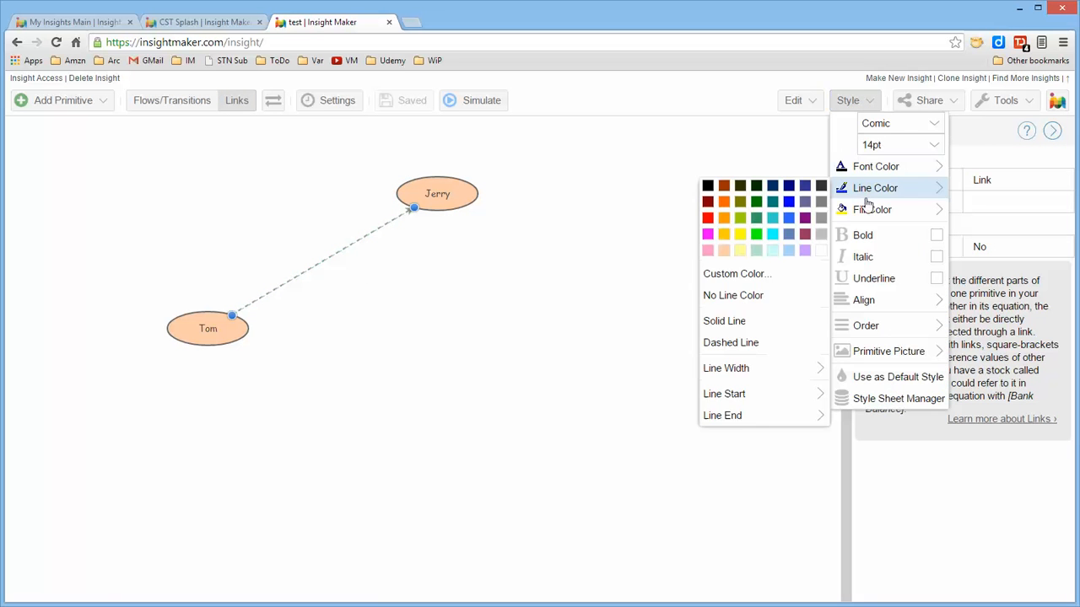
left_click(791, 205)
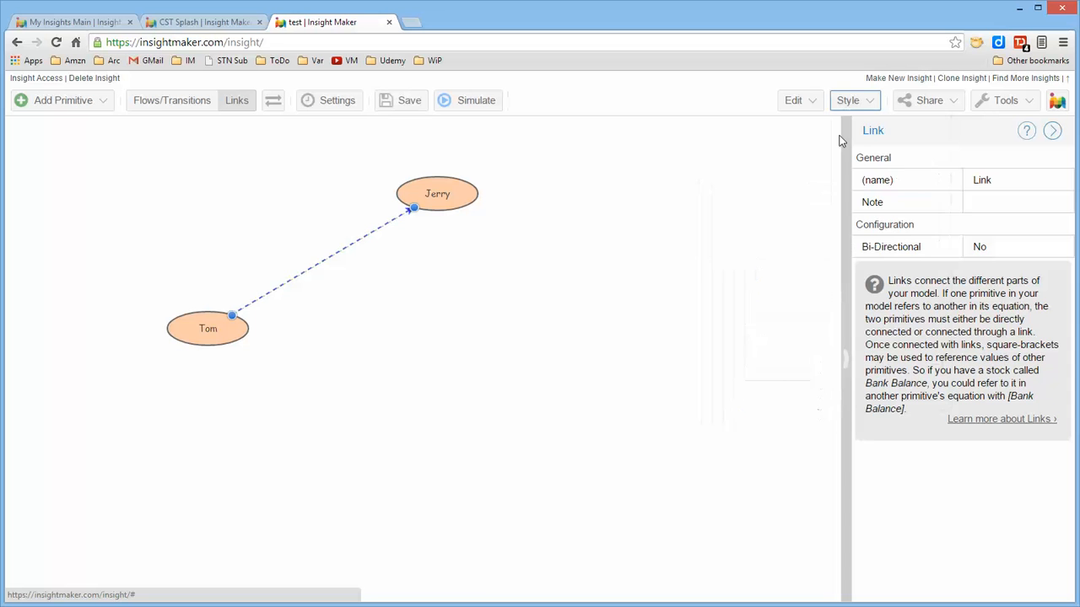
left_click(869, 105)
mouse_move(856, 189)
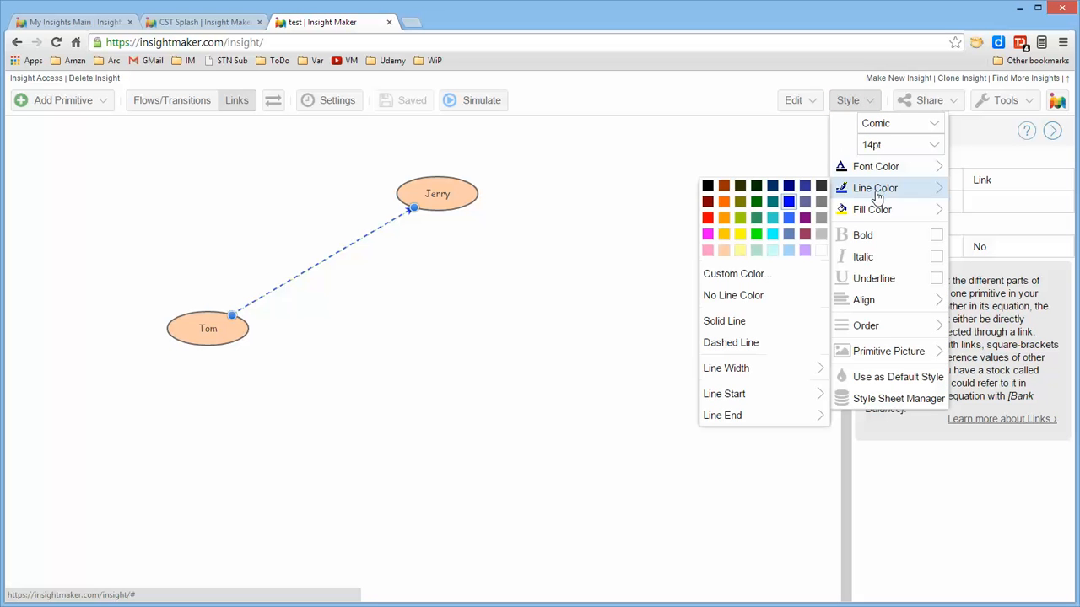
left_click(733, 321)
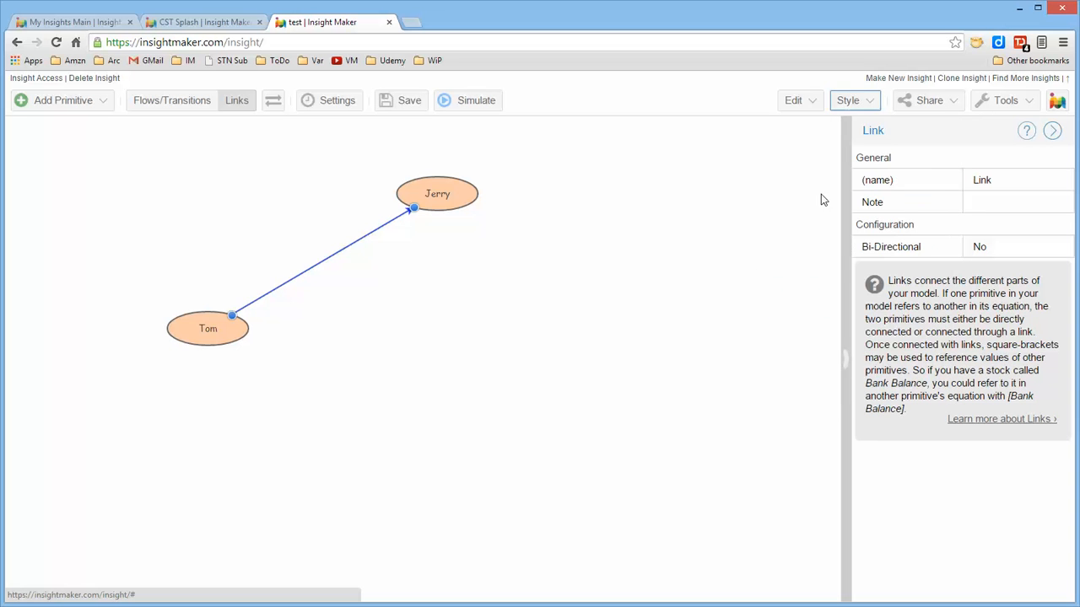
Set the link's line width to 5 and make its formatting the default style.
left_click(871, 103)
mouse_move(863, 193)
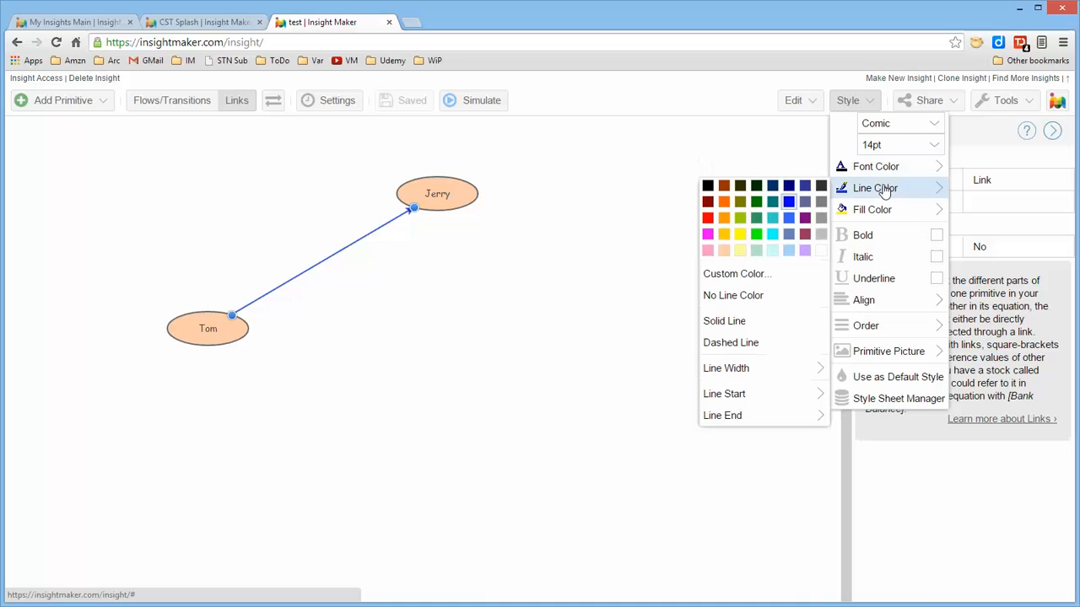
mouse_move(755, 369)
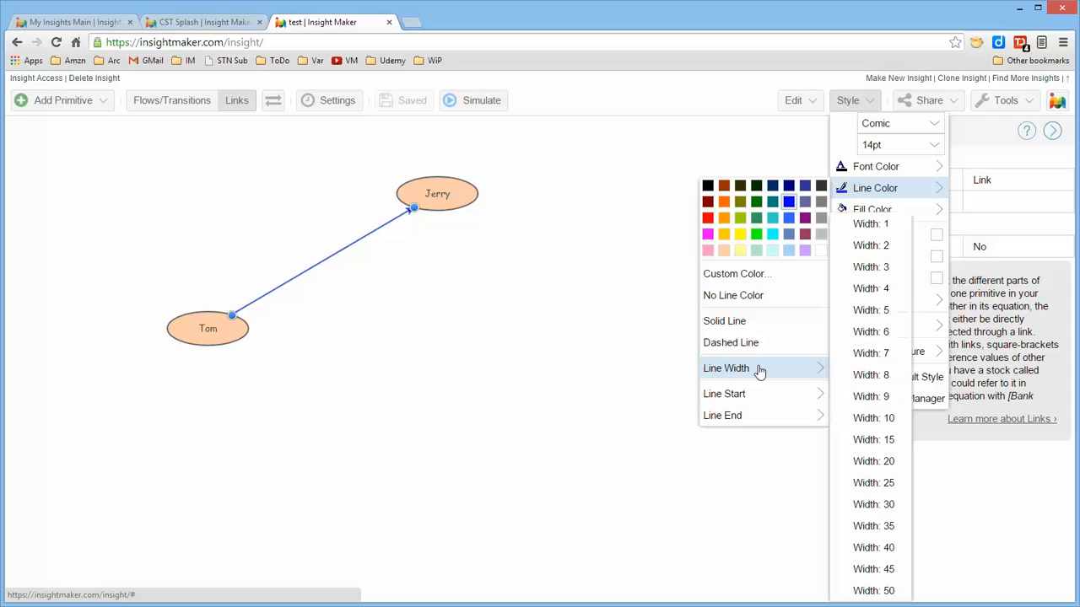
left_click(872, 310)
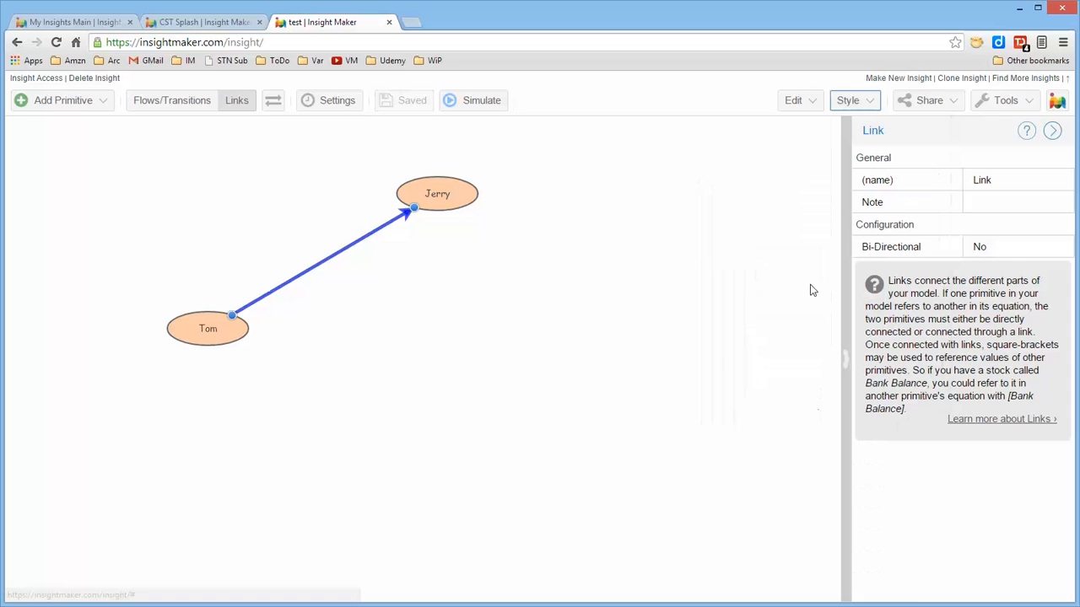
left_click(870, 105)
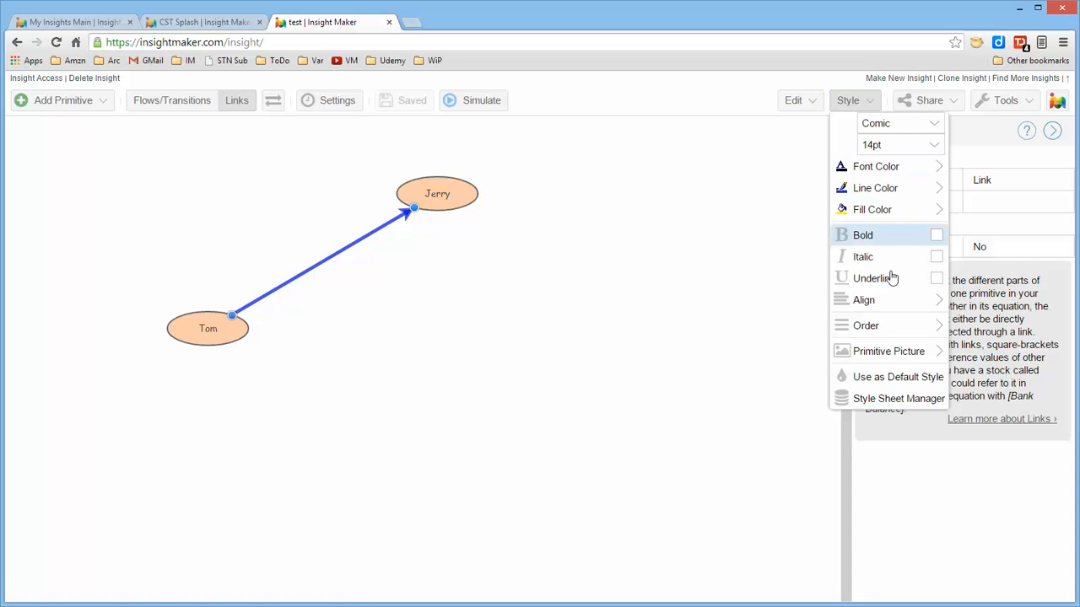
left_click(896, 377)
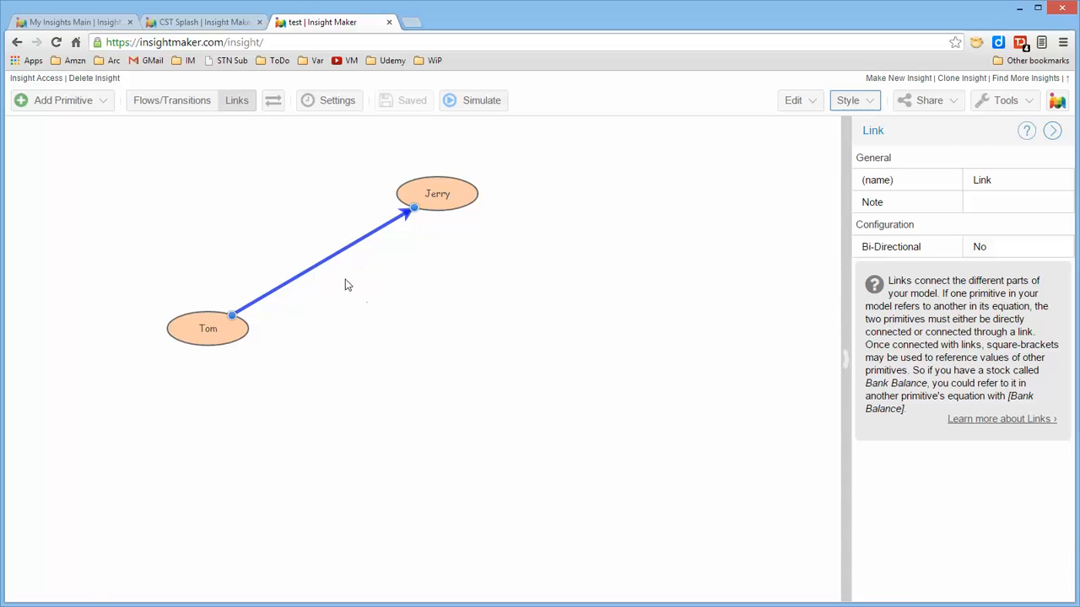
Move Jerry left, closer to Tom, and shift Tom slightly up and to the left.
left_click_drag(439, 195, 384, 195)
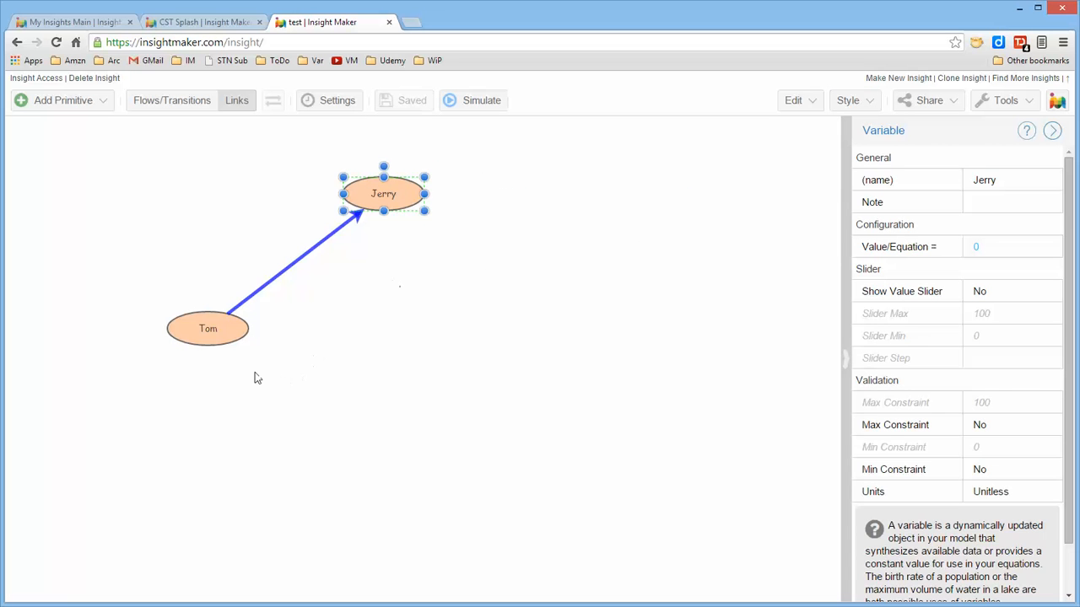
left_click_drag(241, 338, 228, 331)
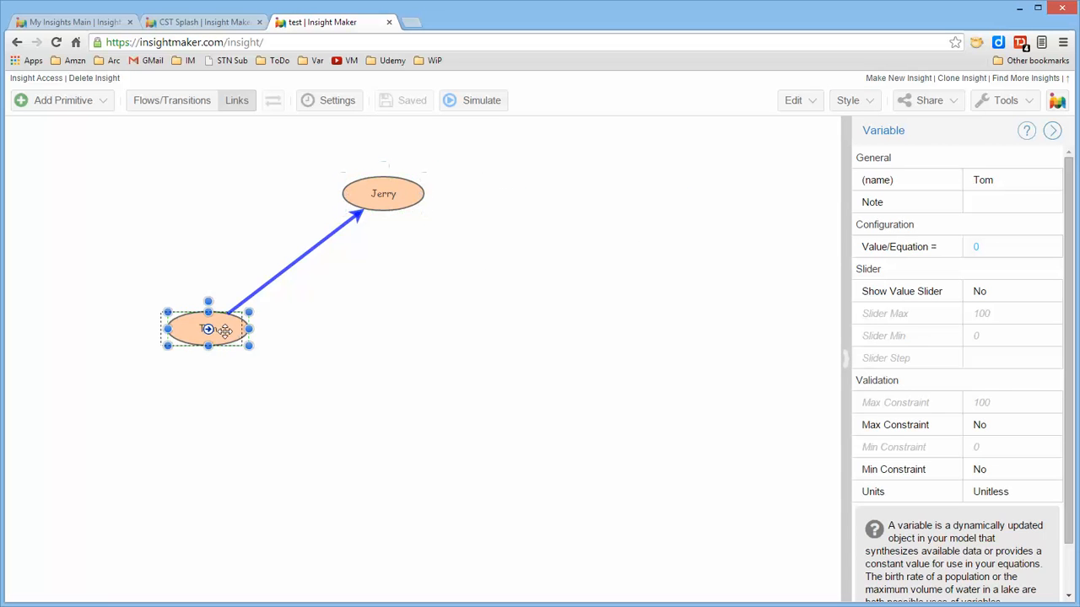
left_click(397, 294)
Add three bend points along the middle of the link from Tom to Jerry.
left_click(324, 235)
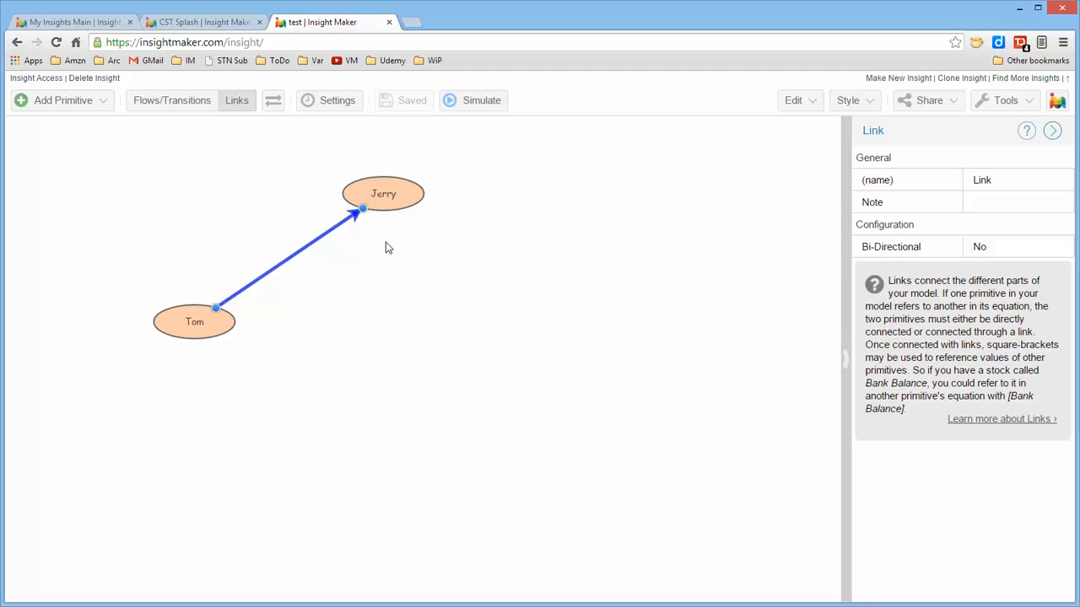
left_click(313, 245)
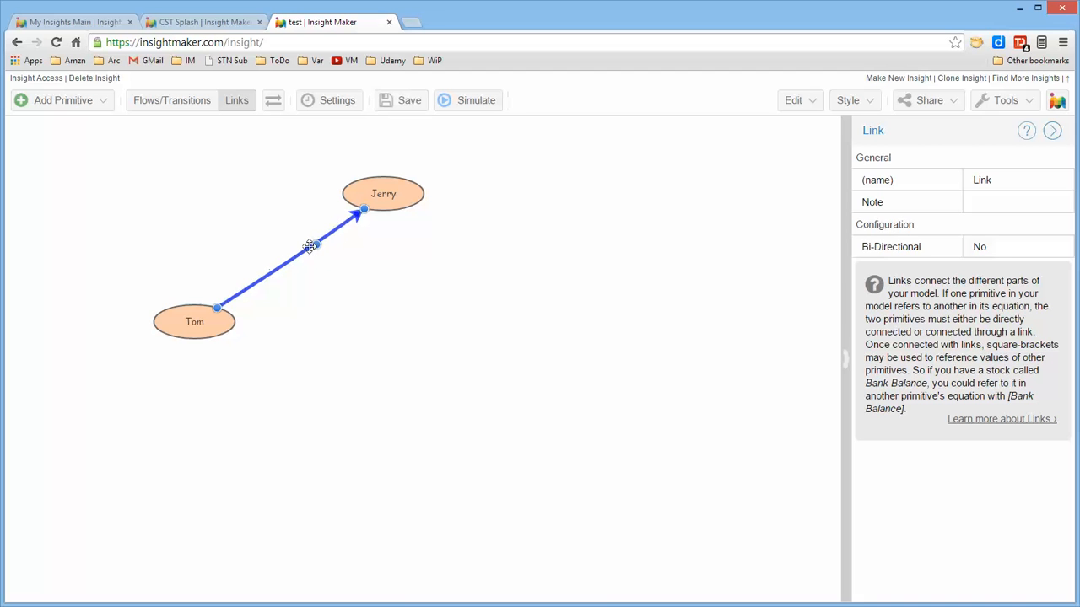
left_click(262, 277)
left_click(291, 264)
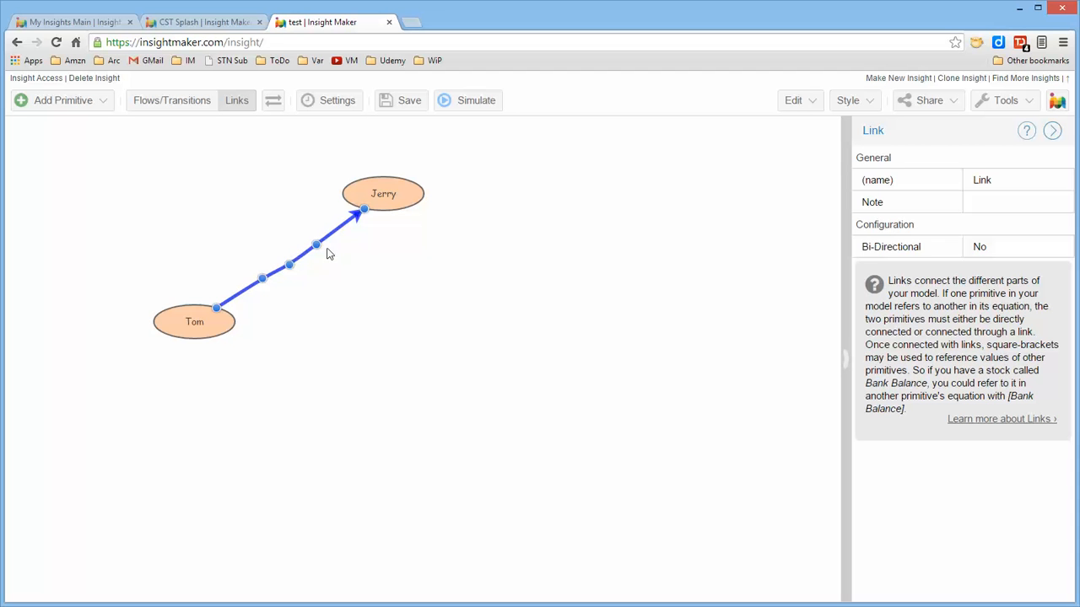
Move the link's three bend points apart, two above the line and the middle one below, to form a winding curve.
left_click_drag(284, 192, 283, 184)
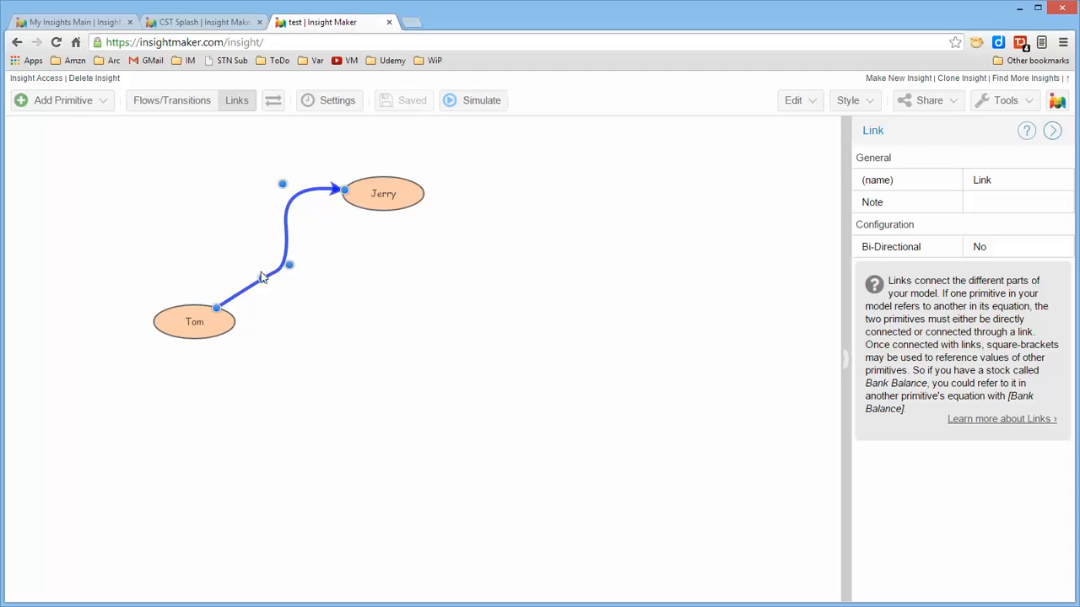
left_click_drag(260, 277, 174, 239)
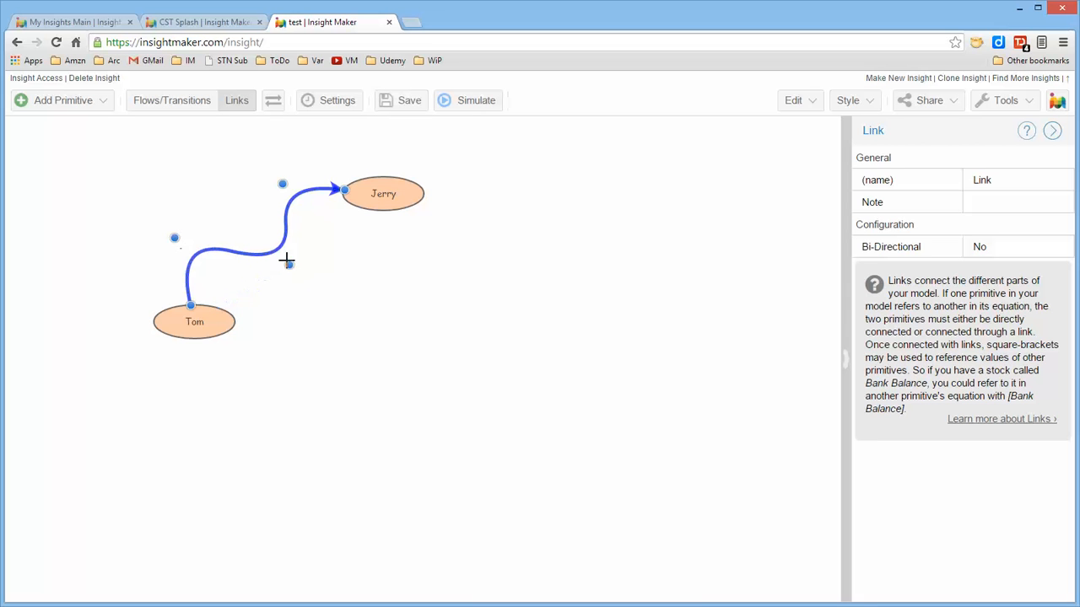
left_click_drag(283, 265, 327, 280)
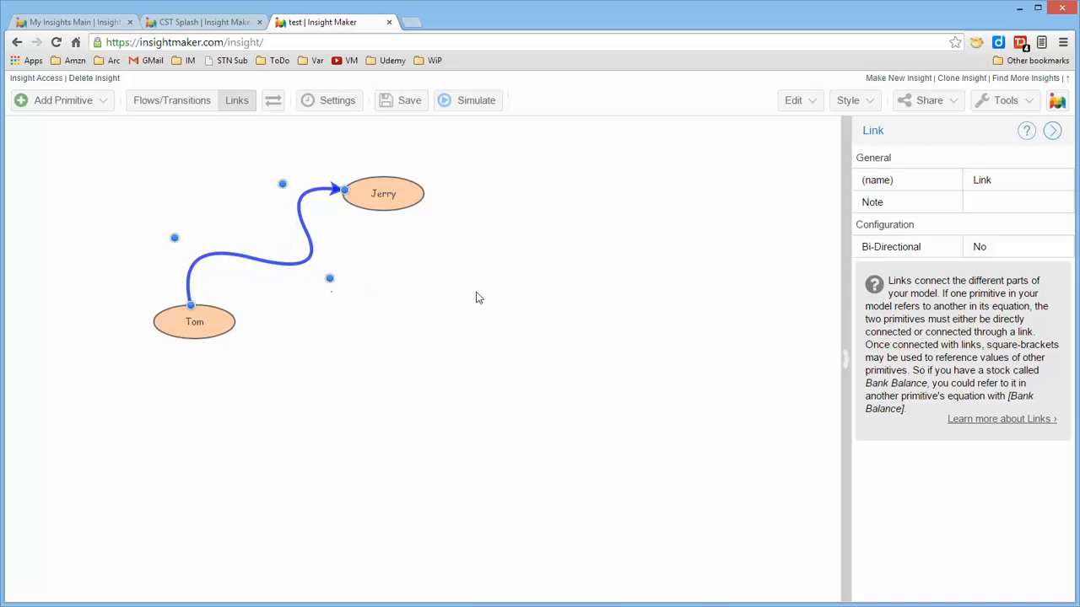
Remove the bend point nearest Jerry from the link and reselect the link.
left_click(283, 184, "shift")
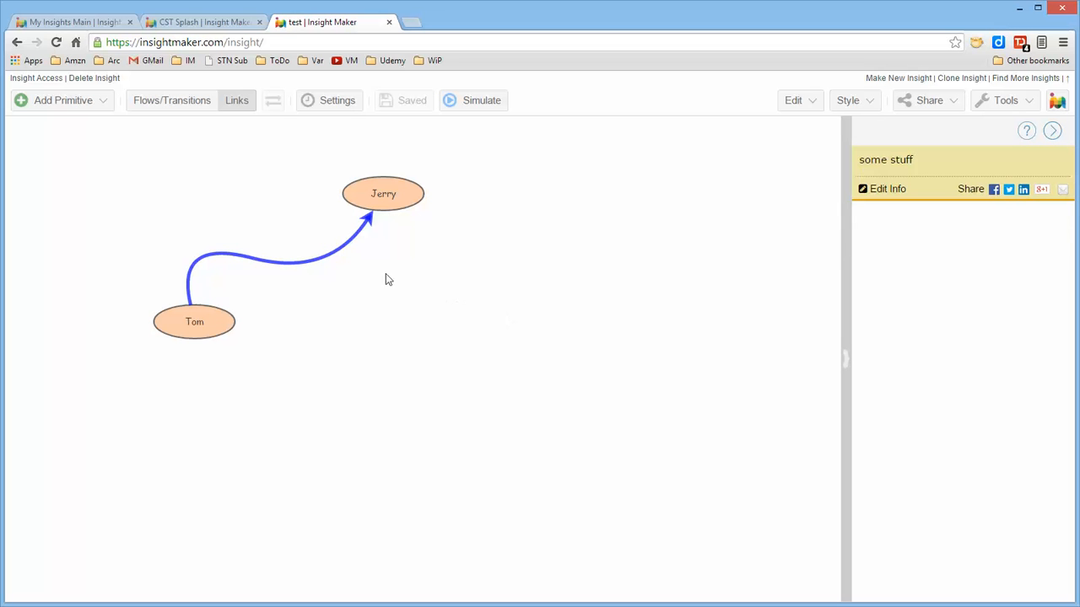
left_click(341, 247)
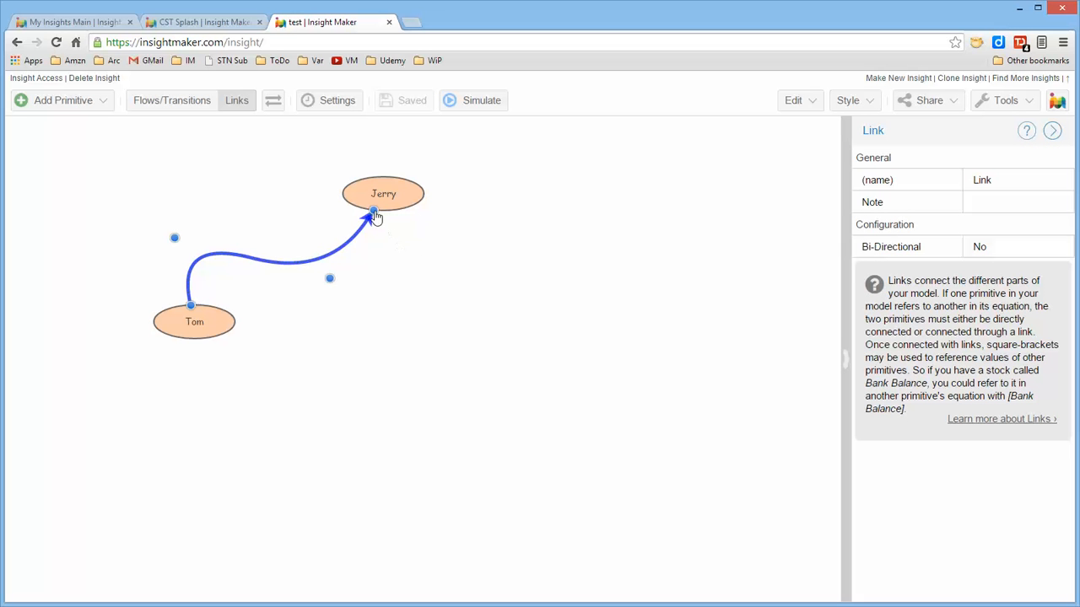
Reattach the arrowhead end of the curved link to Jerry to reset the link to a straight line.
mouse_move(375, 216)
left_mouse_down()
mouse_move(480, 312)
mouse_move(386, 201)
left_mouse_up()
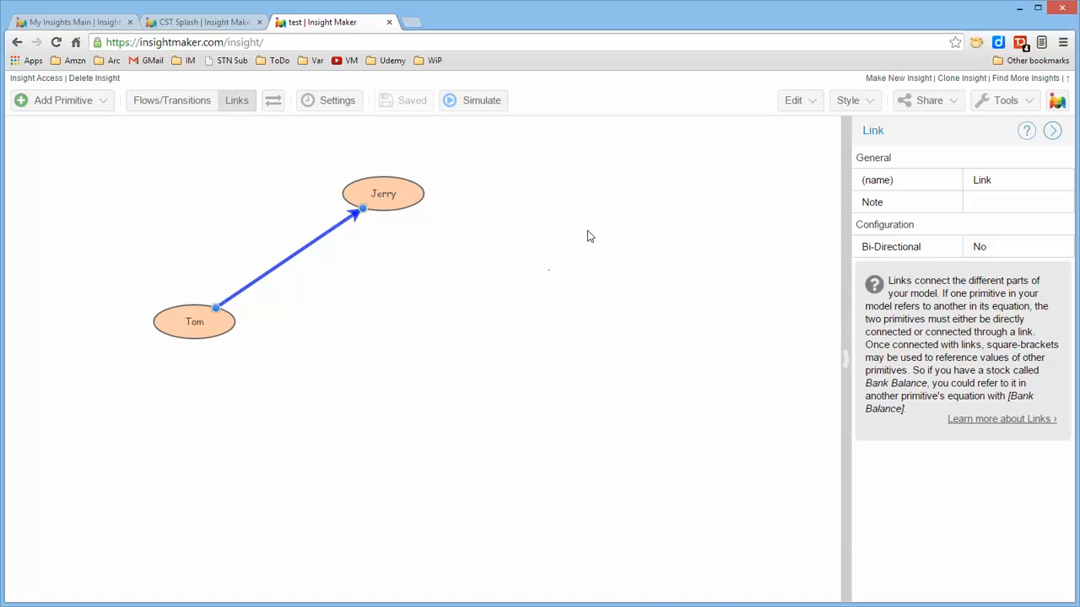
Create a variable named Something Else in the empty canvas area beyond Jerry.
right_click(481, 238)
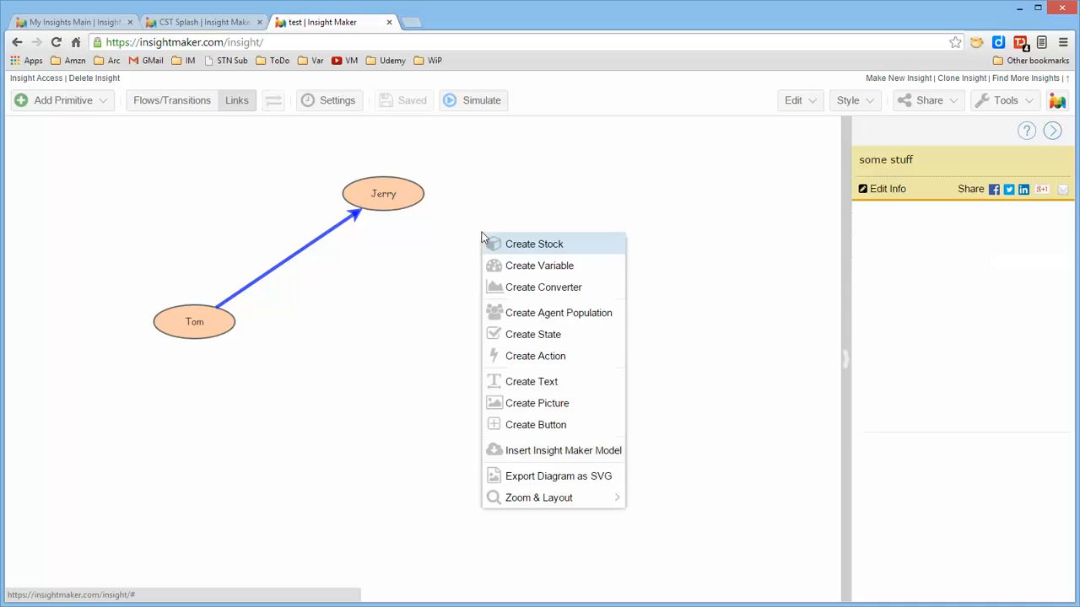
left_click(531, 275)
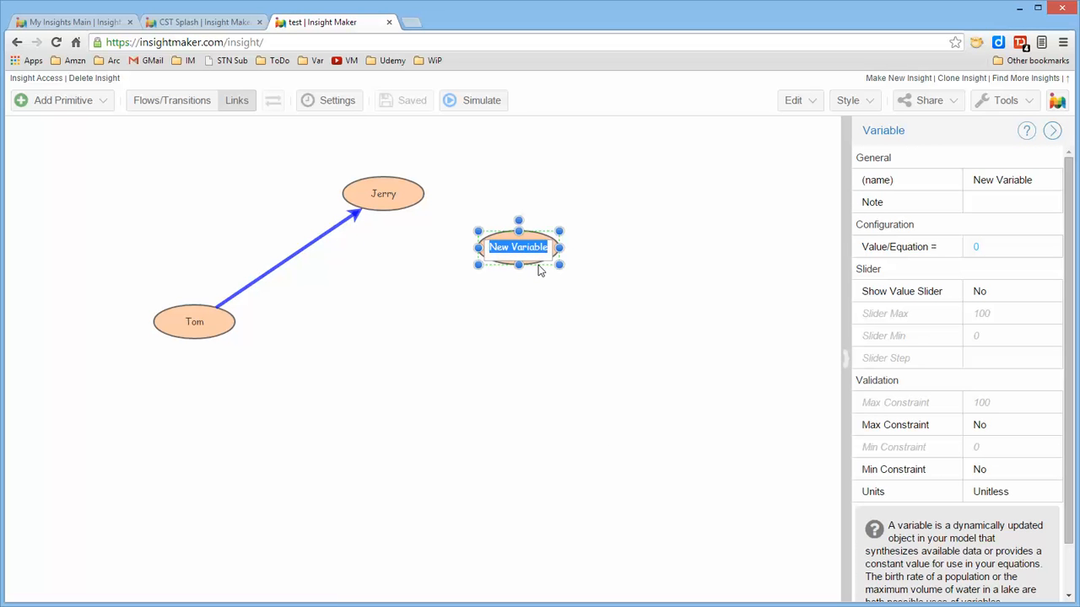
type("Somethi")
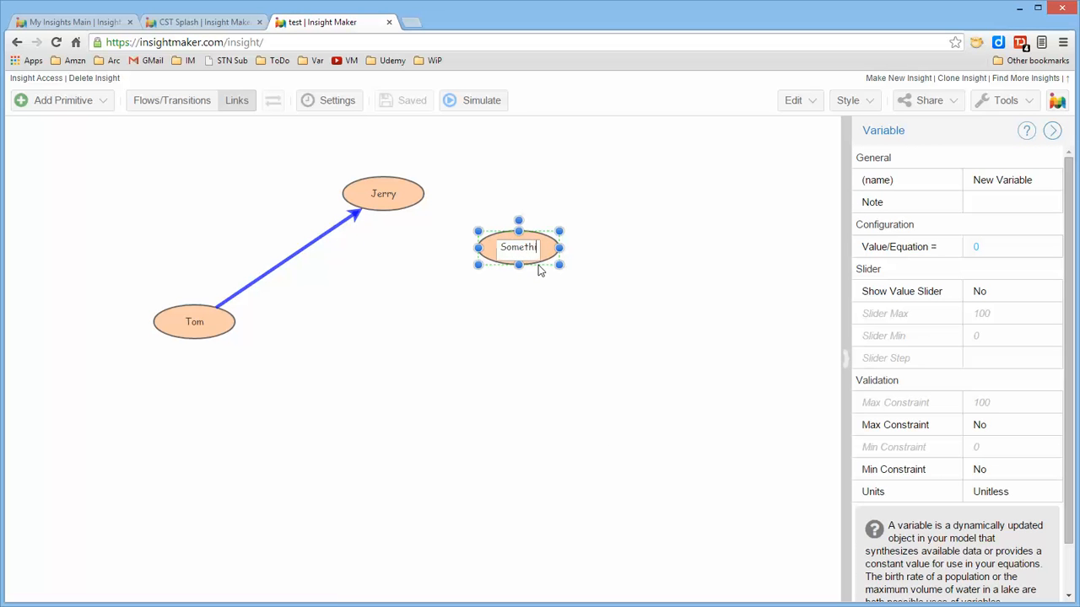
type("ng El")
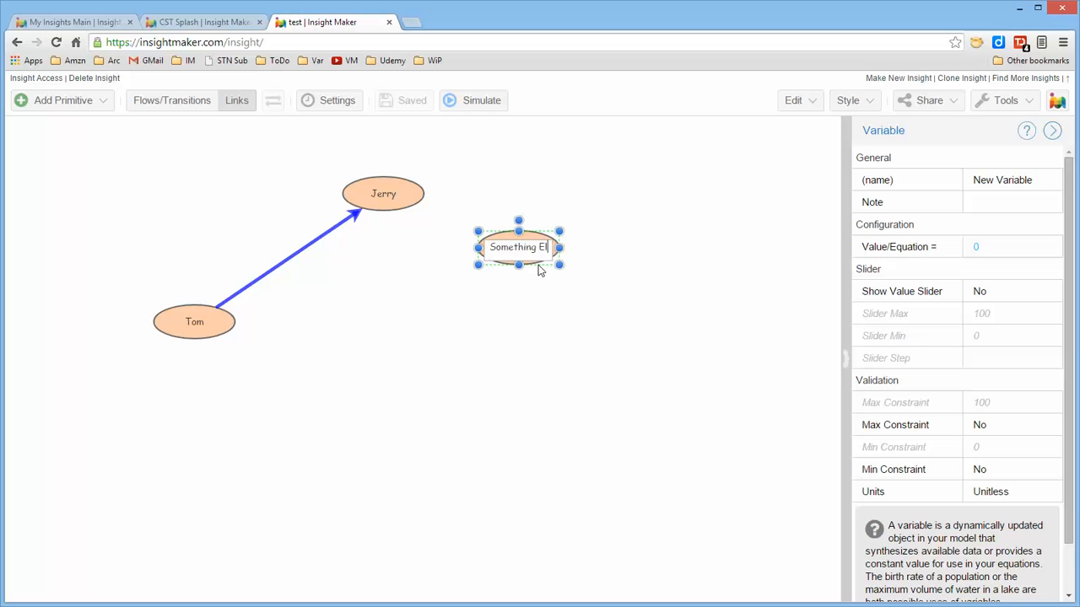
type("se")
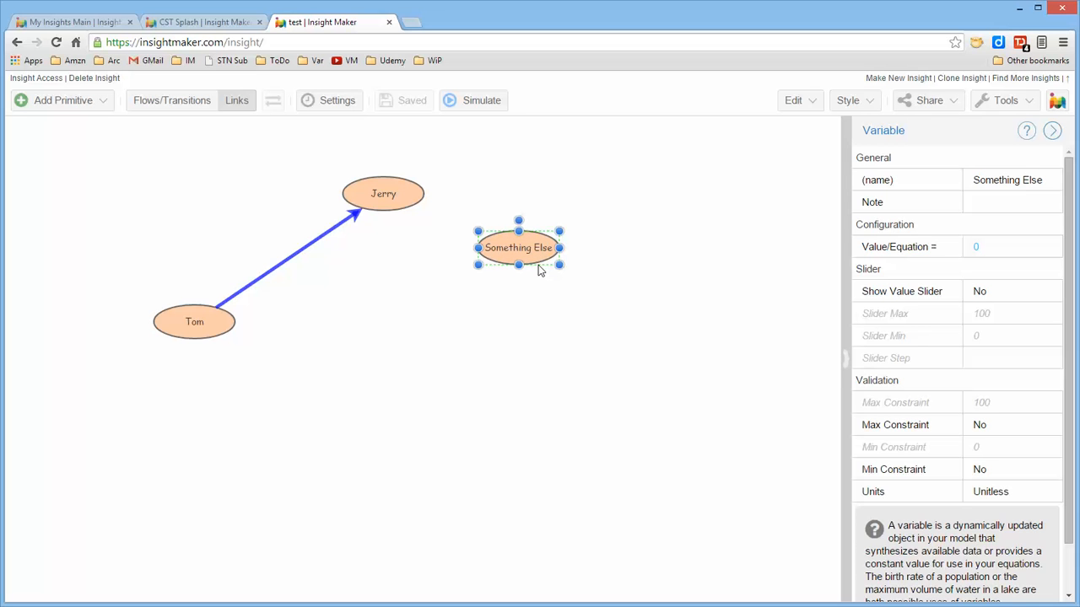
Reconnect the arrowhead end of Tom's link from Jerry to Something Else and back to Jerry.
left_click(355, 211)
left_click_drag(361, 210, 549, 245)
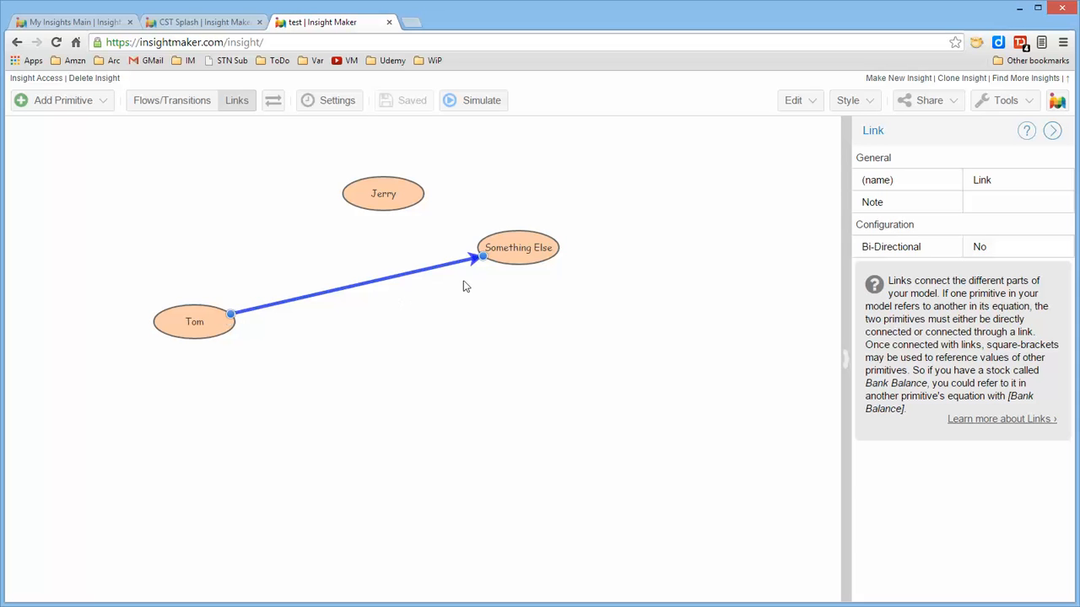
left_click_drag(474, 258, 373, 205)
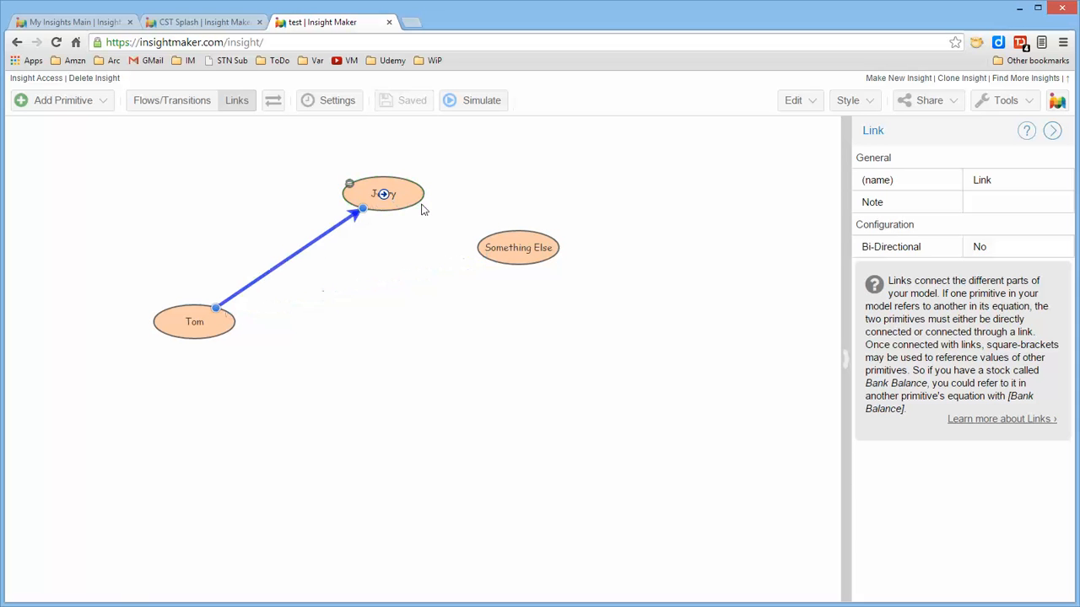
Link Jerry to Something Else and Something Else to Tom, and move Something Else lower to form a triangular loop.
left_click_drag(525, 249, 523, 290)
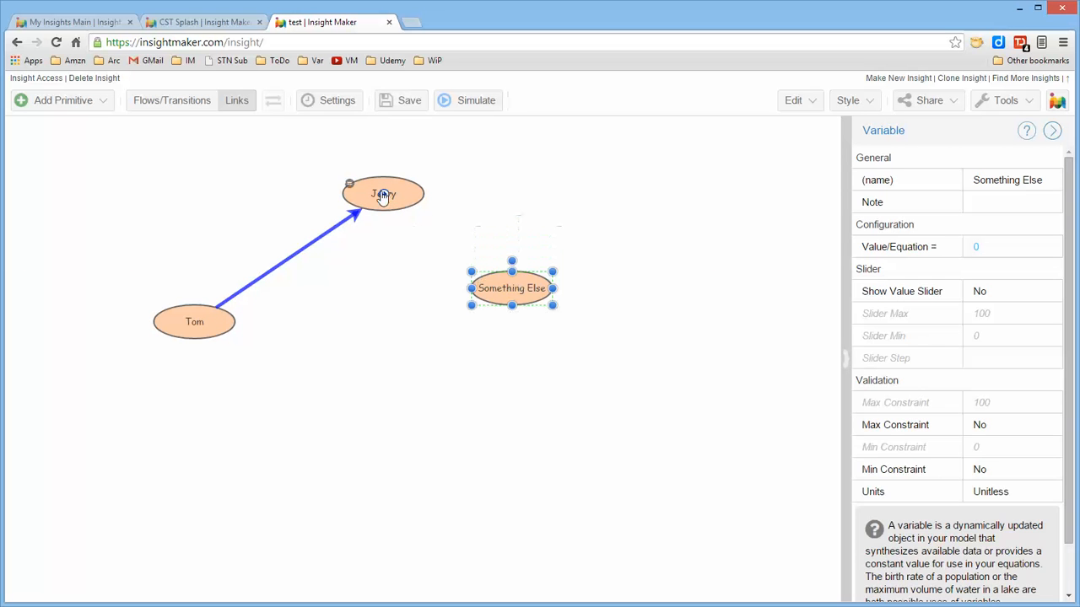
left_click_drag(382, 196, 202, 331)
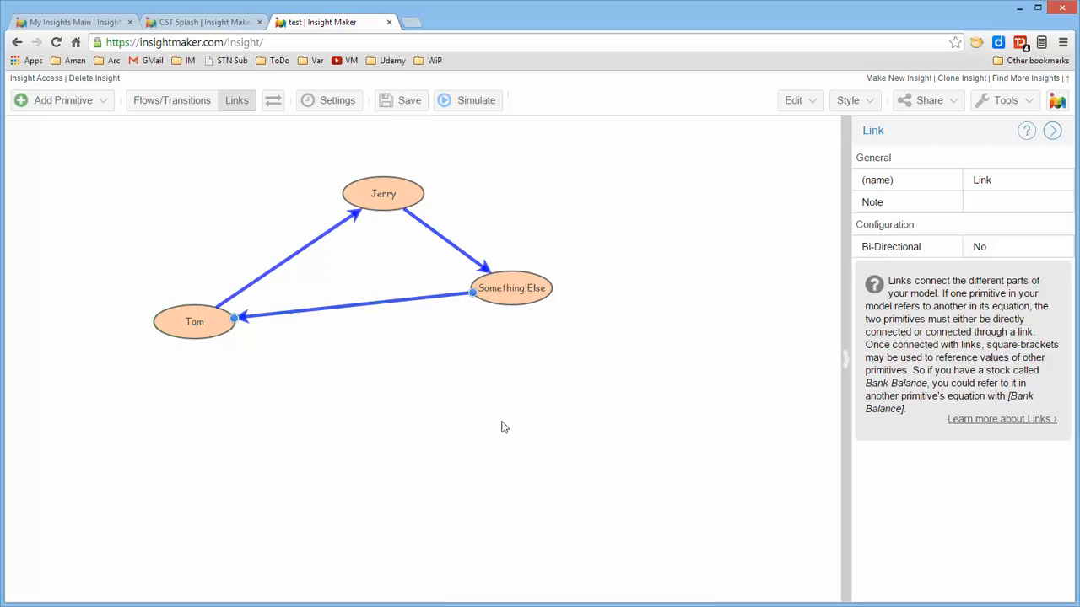
left_click_drag(506, 284, 459, 345)
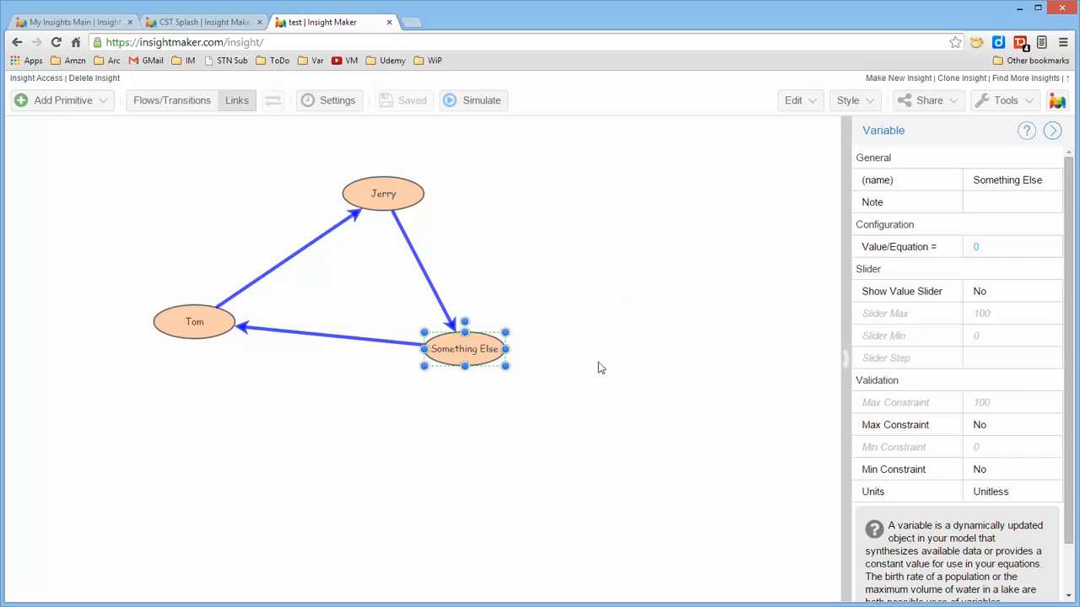
Set the line color of the link from Something Else to Tom to red.
left_click(367, 341)
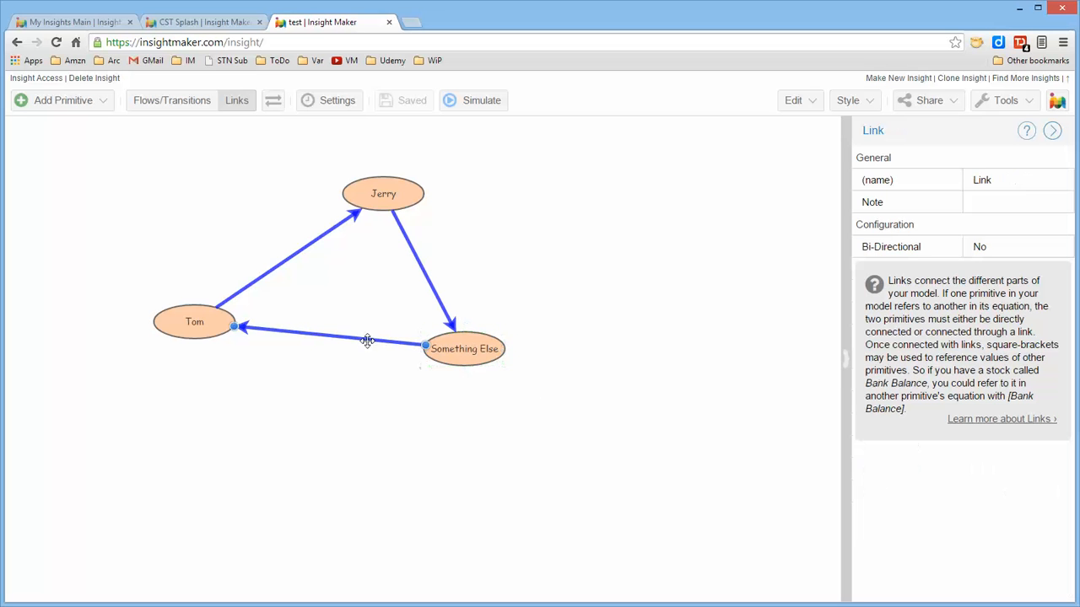
left_click(855, 102)
mouse_move(846, 194)
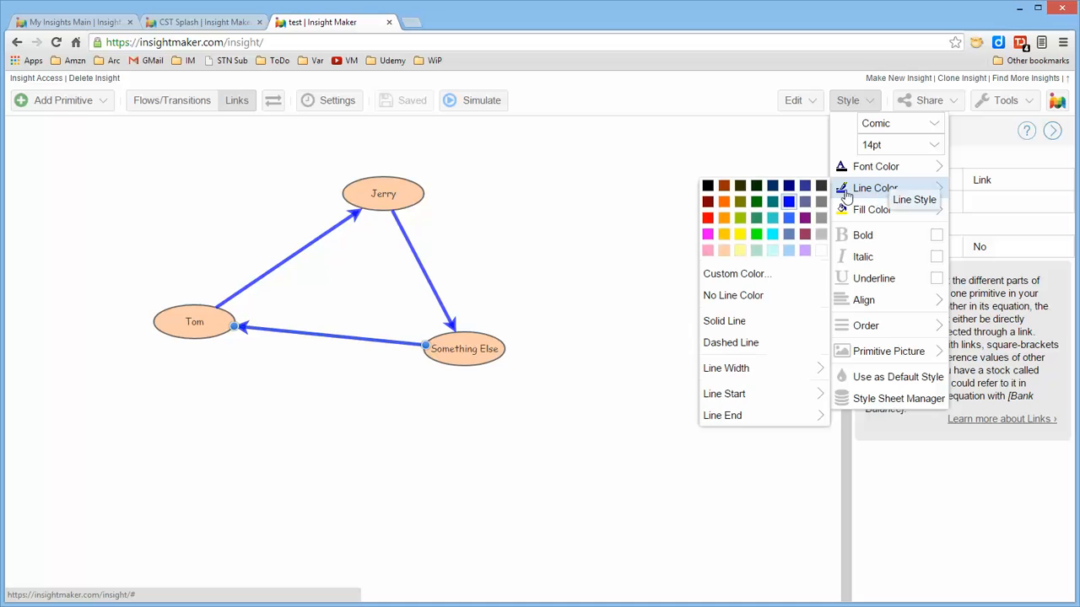
left_click(707, 217)
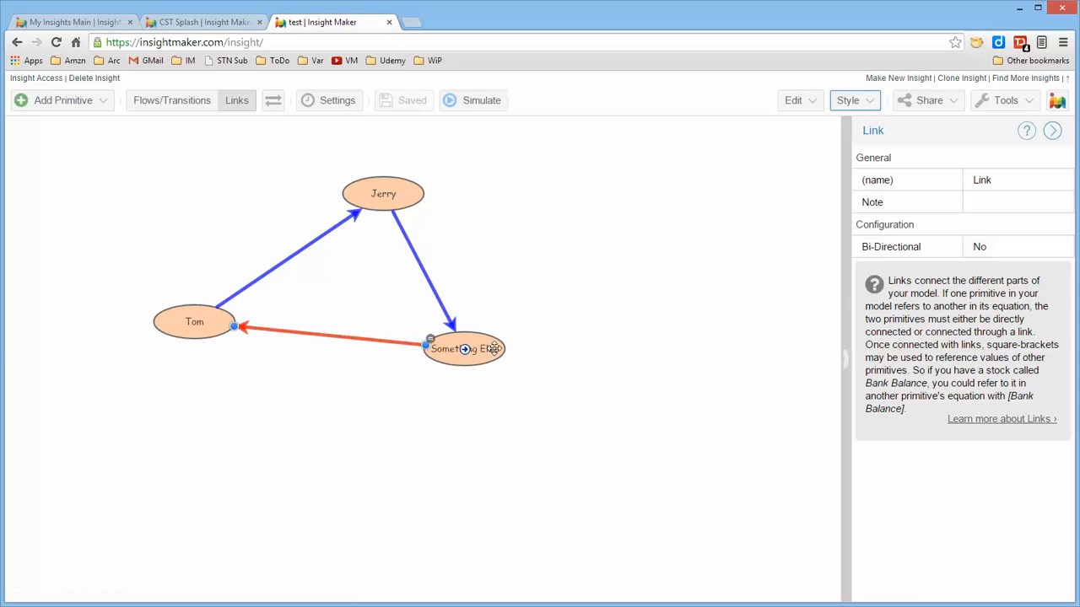
Rearrange the loop by moving Something Else farther down, Jerry slightly to the right, and Tom slightly up and inward.
left_click_drag(493, 348, 480, 376)
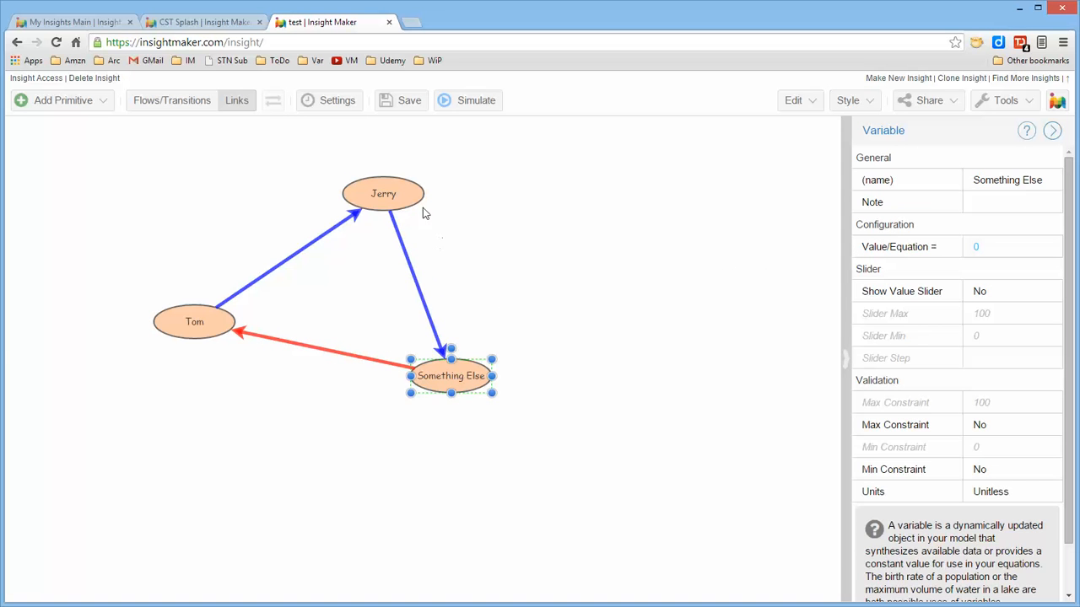
left_click_drag(384, 194, 431, 187)
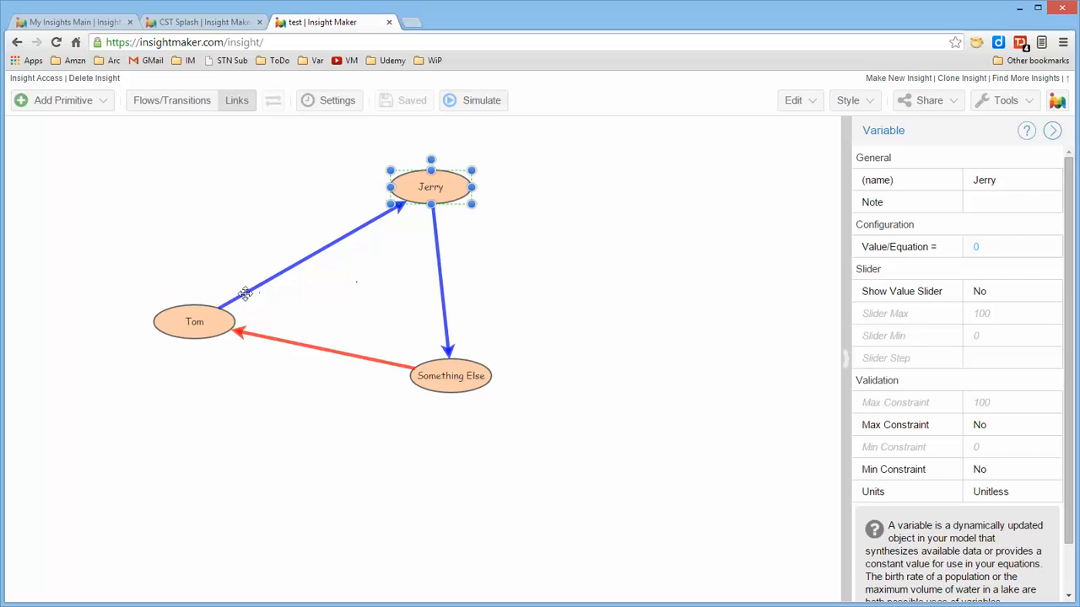
left_click_drag(217, 317, 232, 300)
left_click(558, 258)
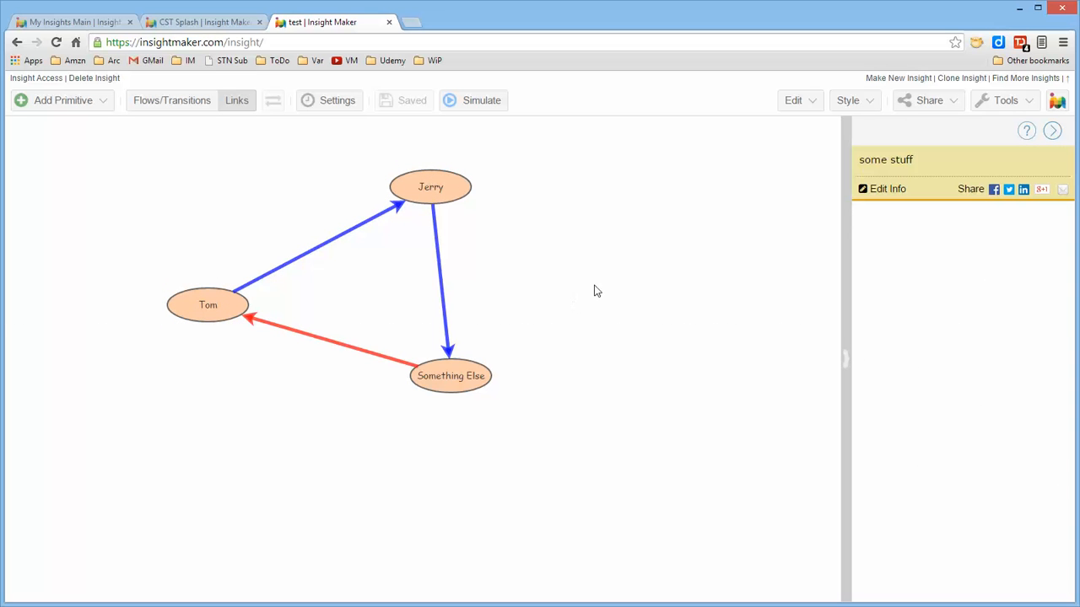
left_click_drag(439, 186, 466, 220)
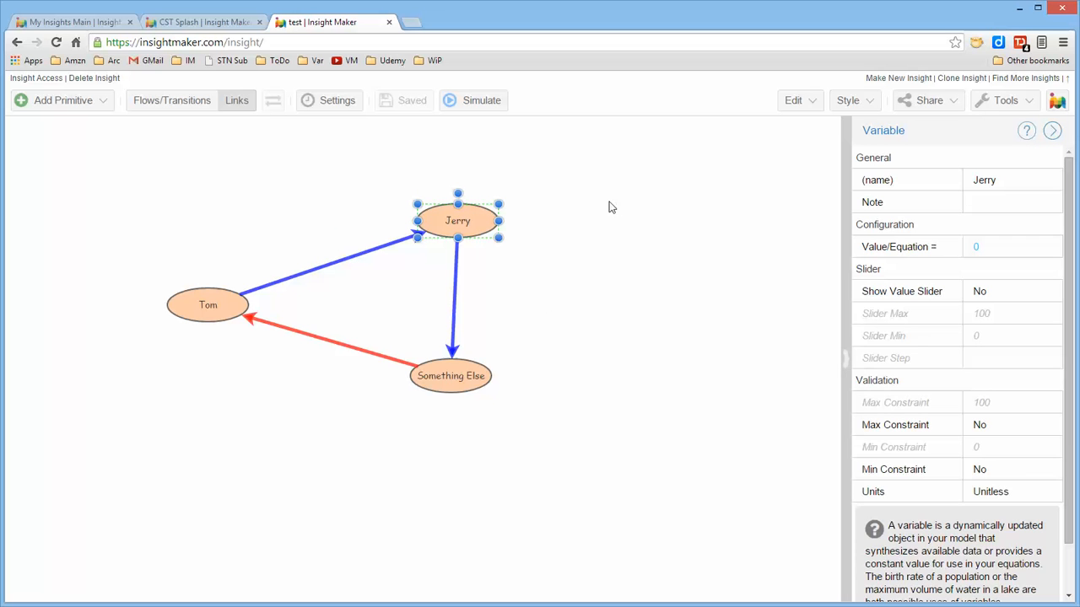
left_click_drag(485, 223, 451, 205)
left_click(564, 205)
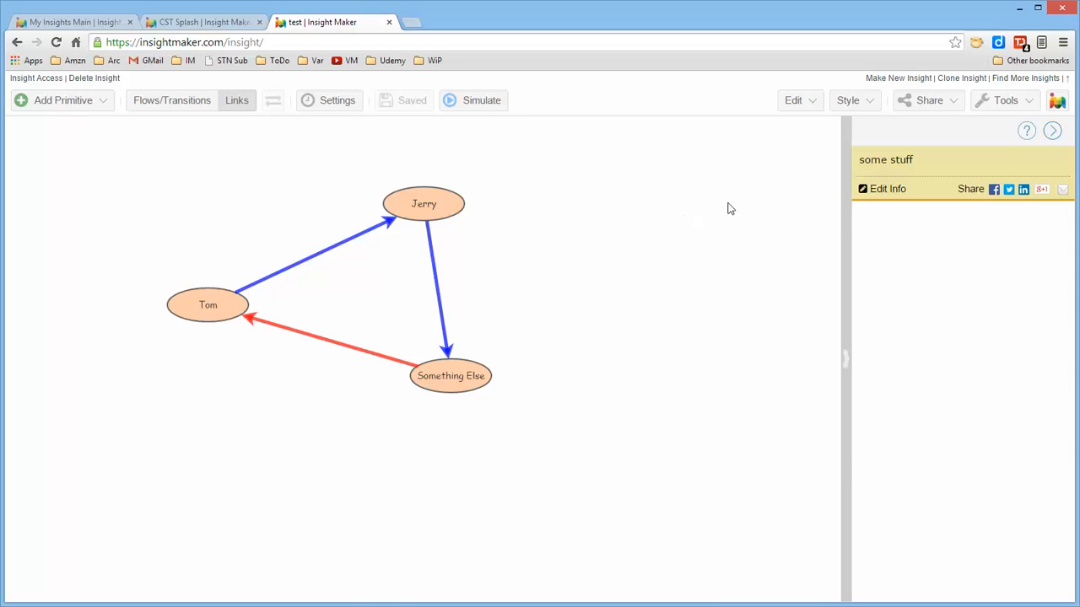
Go to the Insight Maker home page and open the test insight from the list of insights.
left_click(1057, 102)
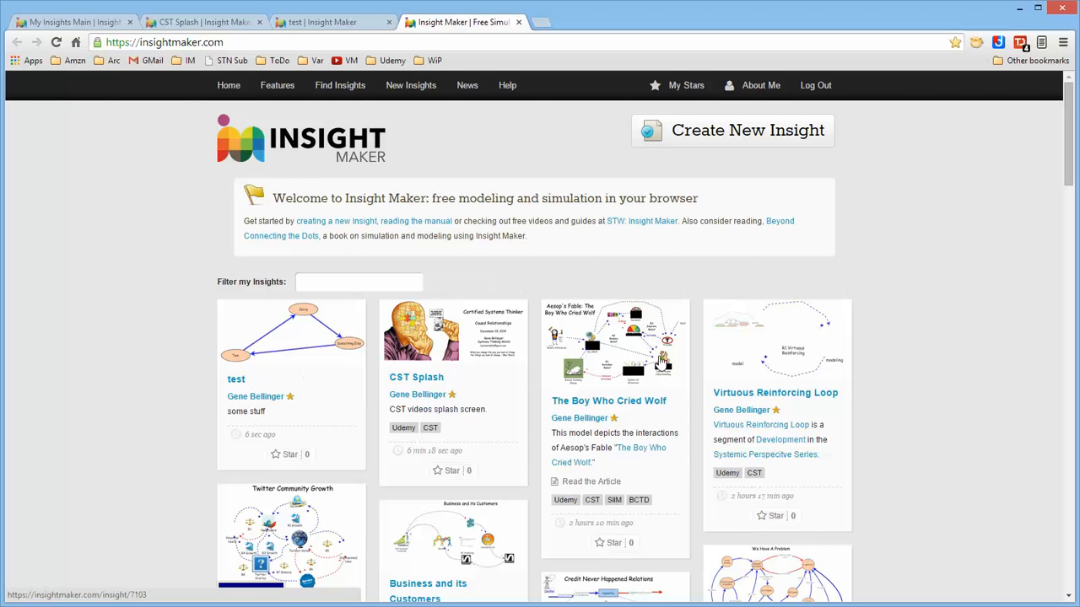
scroll(892, 346, "down", 3)
scroll(893, 347, "up", 3)
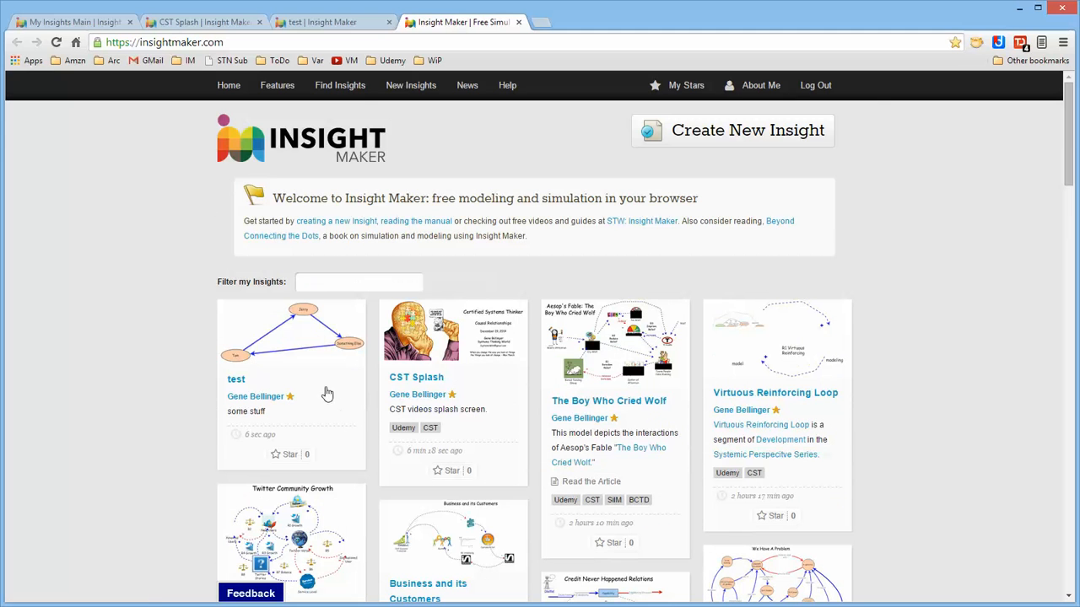
left_click(293, 351)
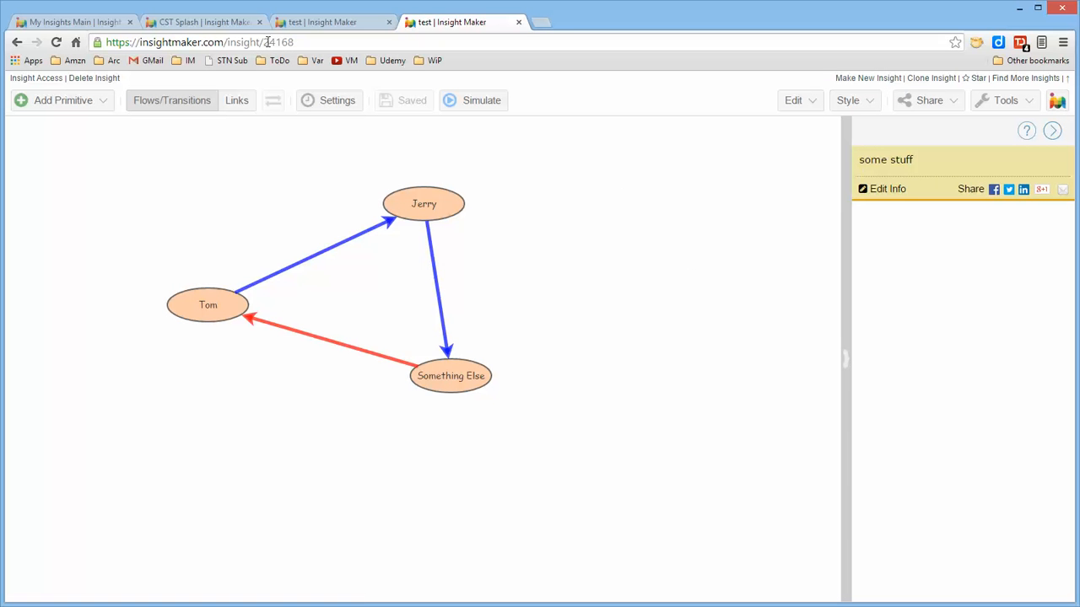
Close the original browser tab of the test insight and return to the newly opened copy.
left_click(357, 23)
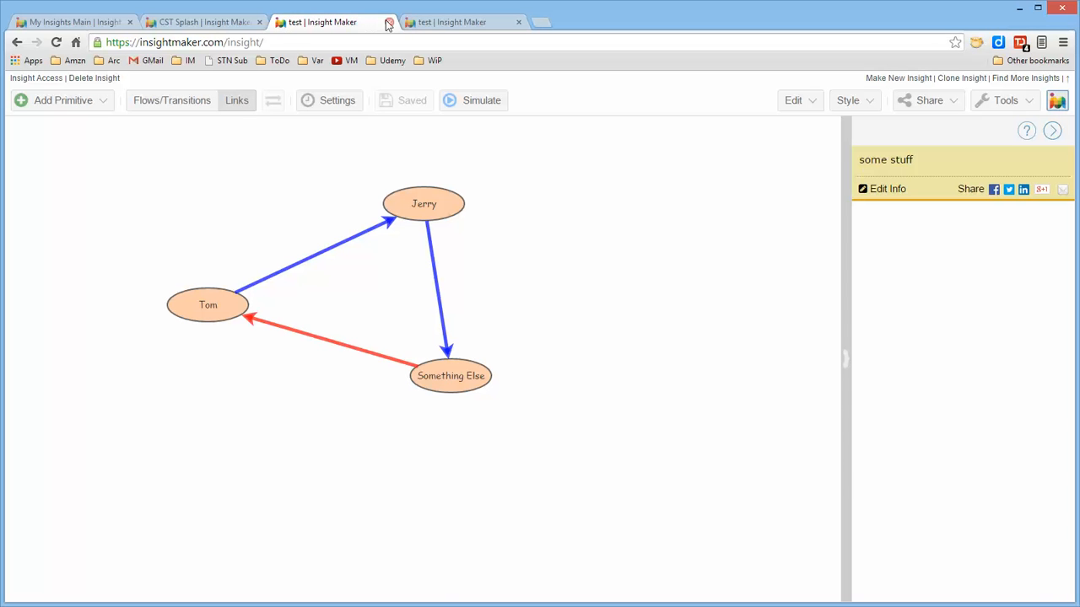
left_click(389, 21)
left_click(246, 27)
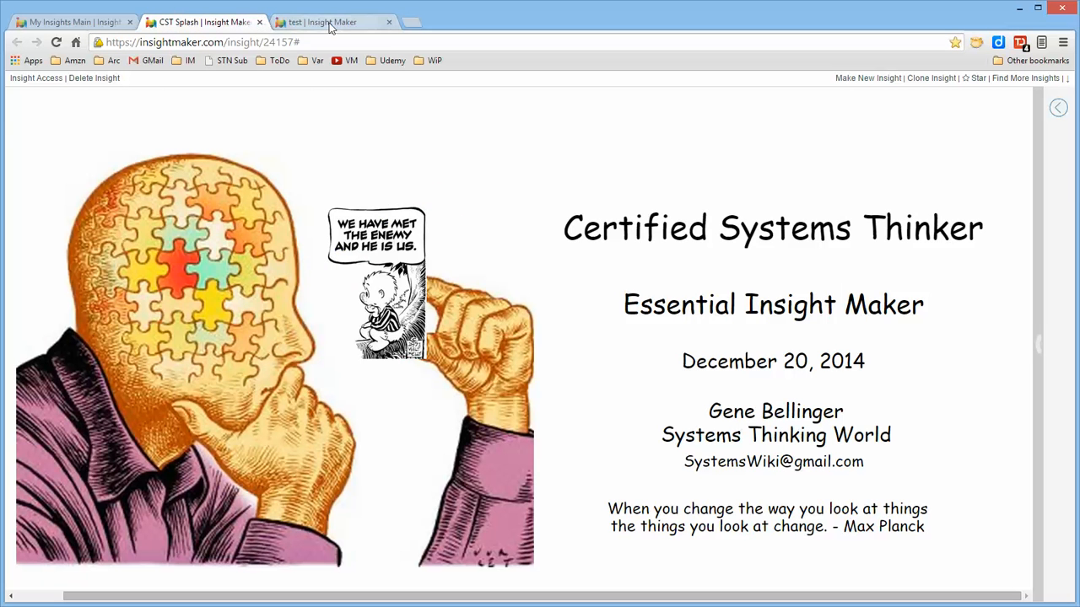
left_click(333, 22)
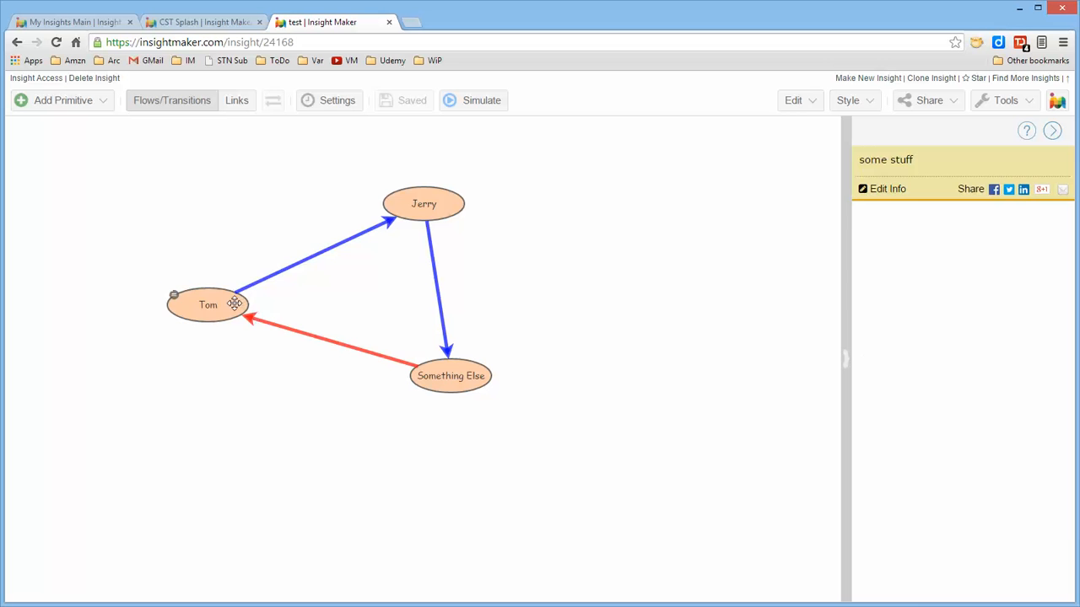
Move Tom down and to the right, Jerry up and to the left, and Something Else slightly up to even out the triangle.
left_click_drag(238, 303, 265, 342)
left_click_drag(451, 208, 404, 197)
left_click_drag(489, 382, 499, 368)
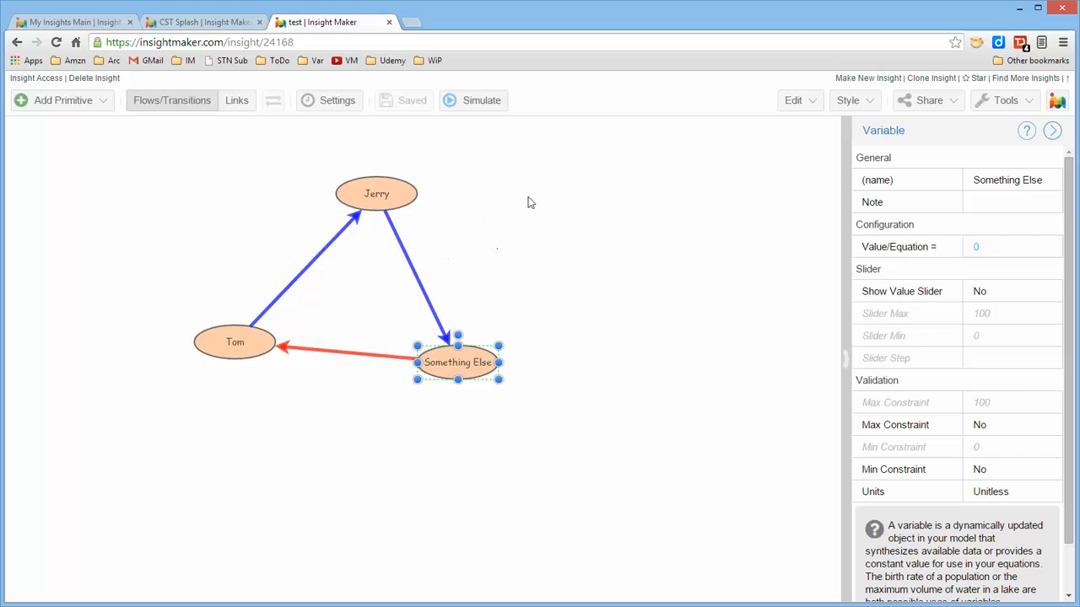
Create a picture labelled R1 Growth in the empty area to the right of Jerry.
right_click(512, 187)
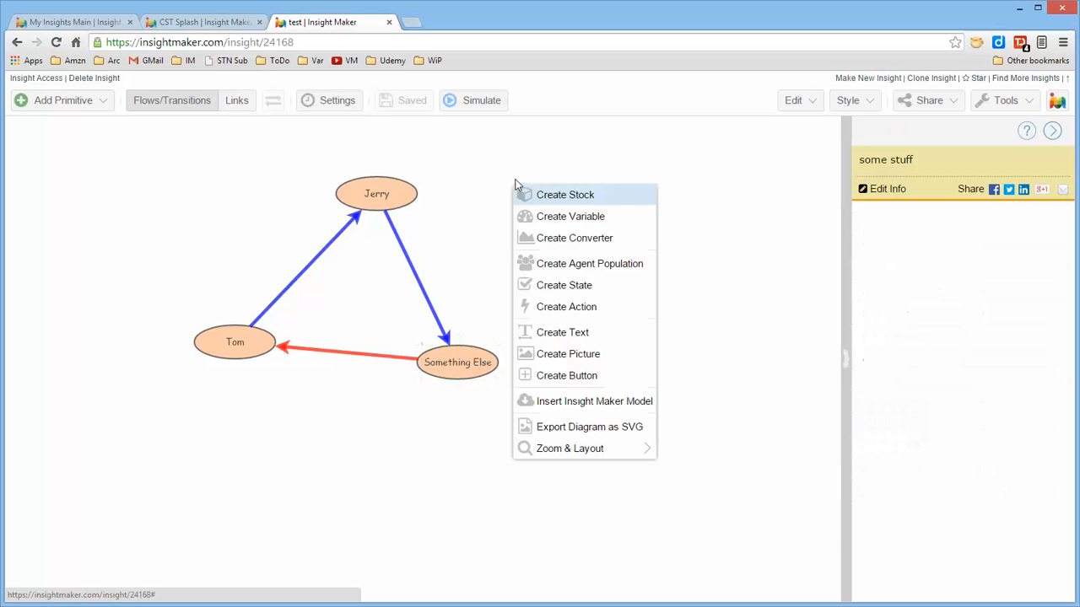
left_click(582, 360)
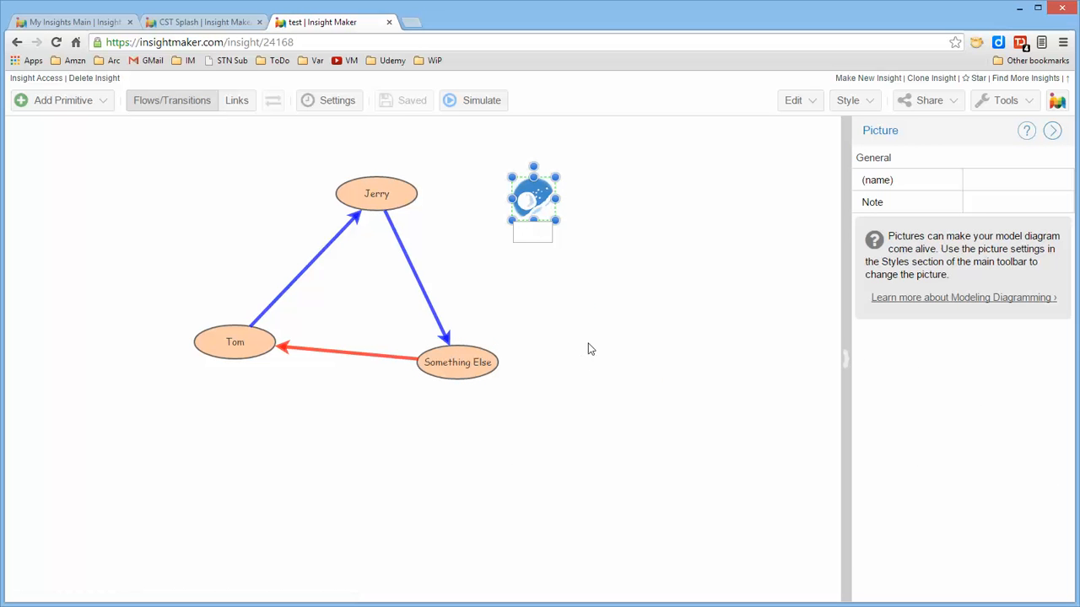
type("R1 Growth")
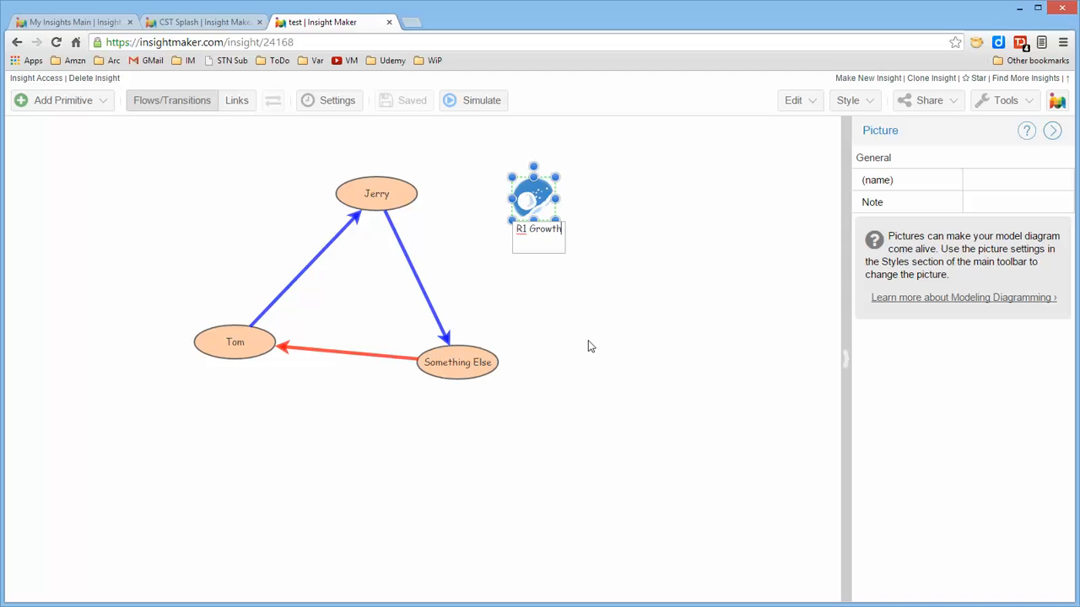
left_click(591, 346)
left_click(540, 229)
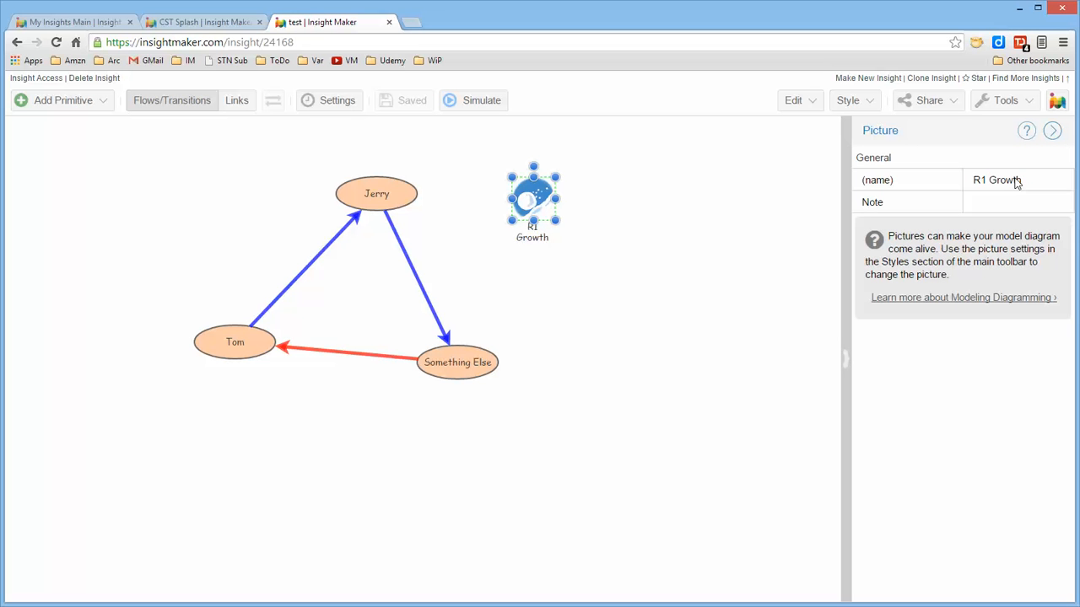
Change the R1 Growth picture to the first built-in blue loop image with a plus sign.
right_click(541, 192)
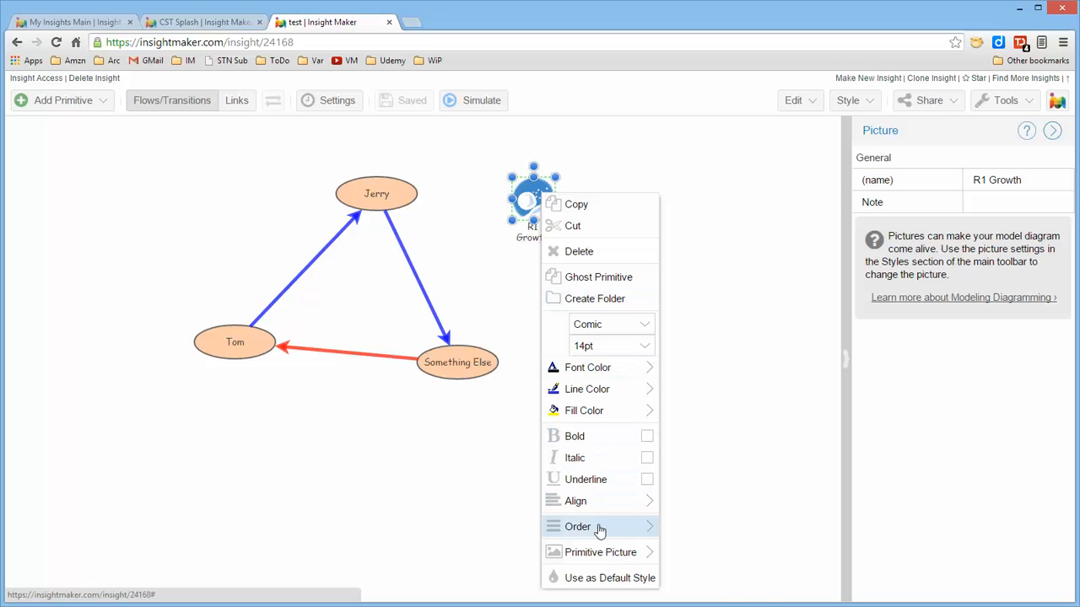
mouse_move(597, 555)
mouse_move(713, 546)
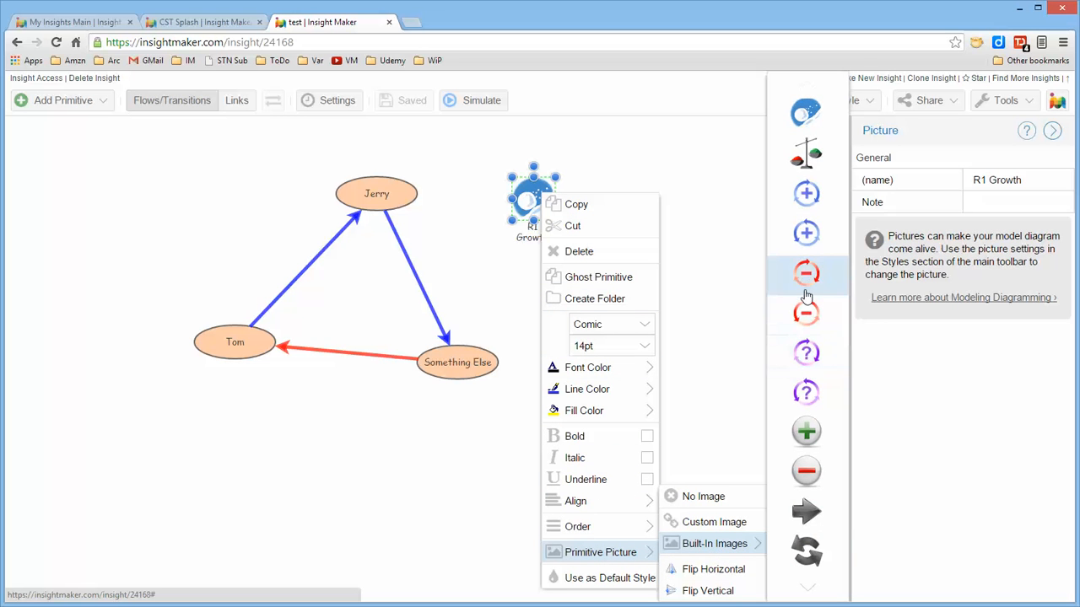
left_click(814, 198)
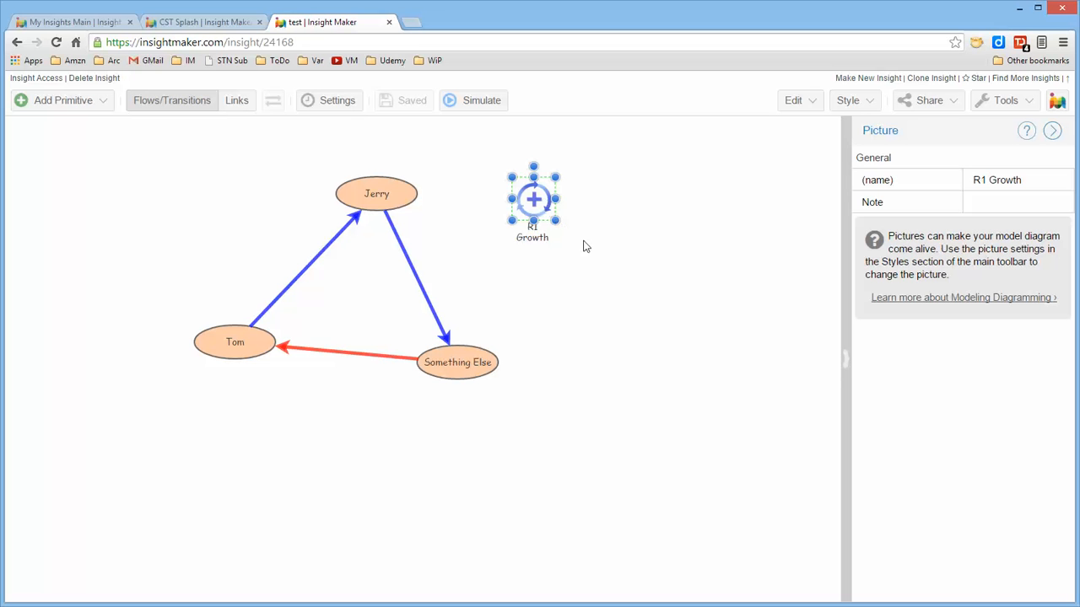
right_click(533, 199)
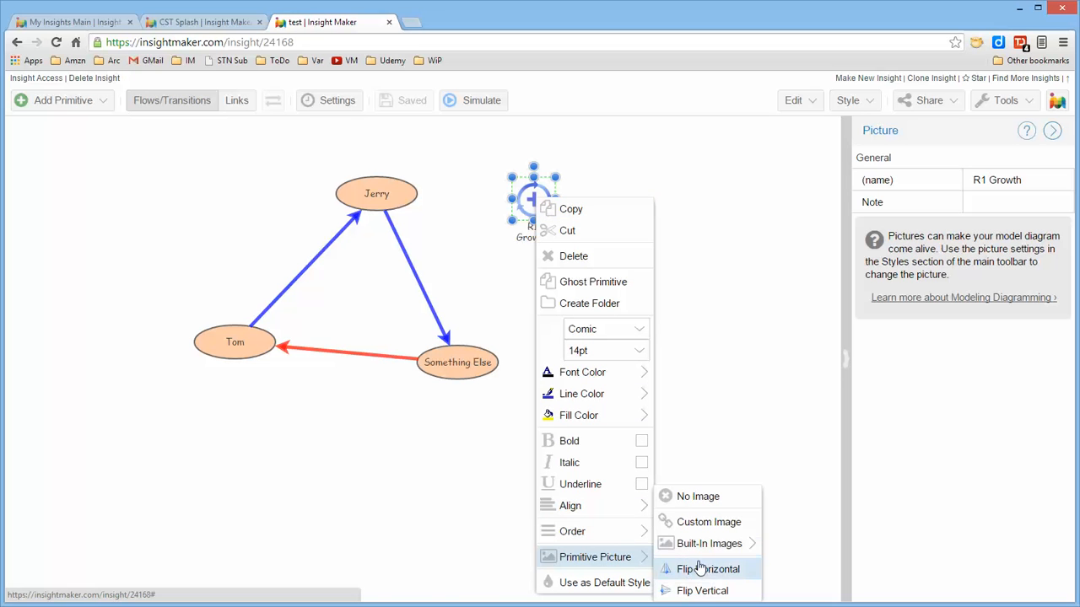
mouse_move(746, 544)
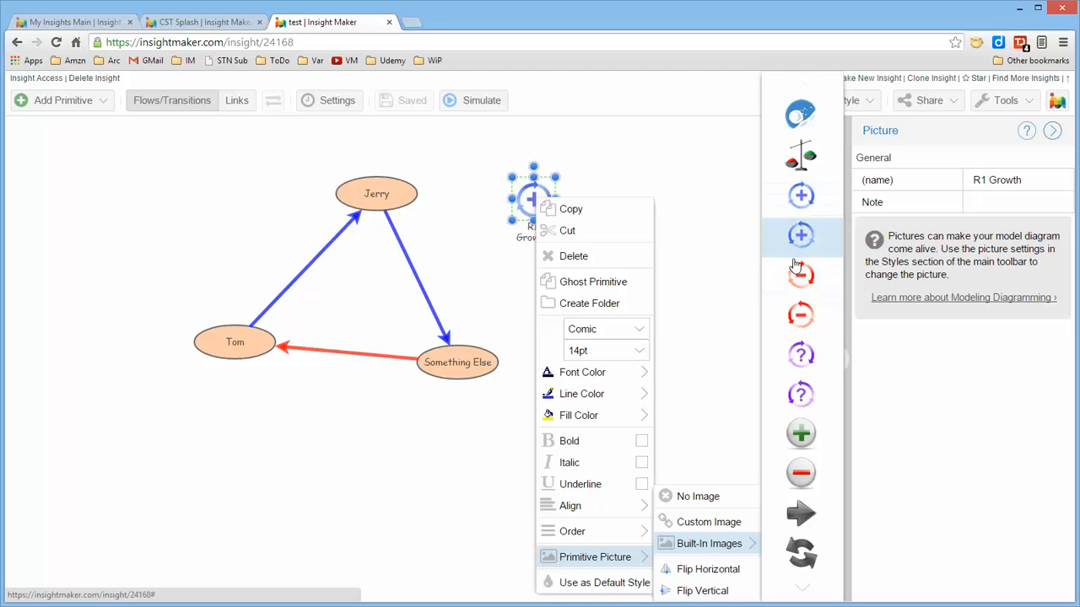
left_click(709, 167)
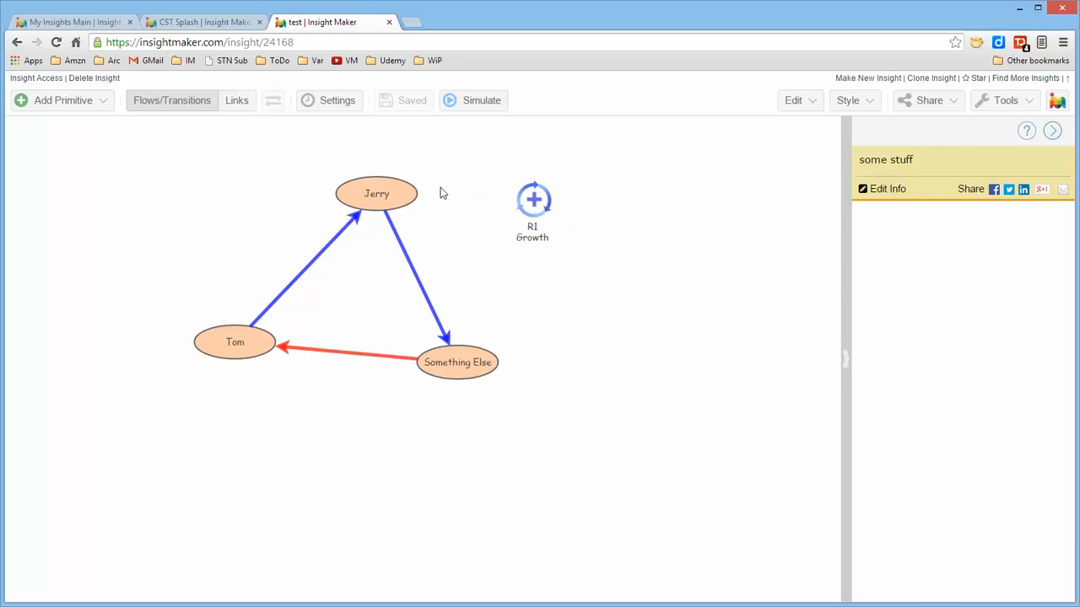
Enter "notes" as the note of the R1 Growth picture.
left_click(405, 196)
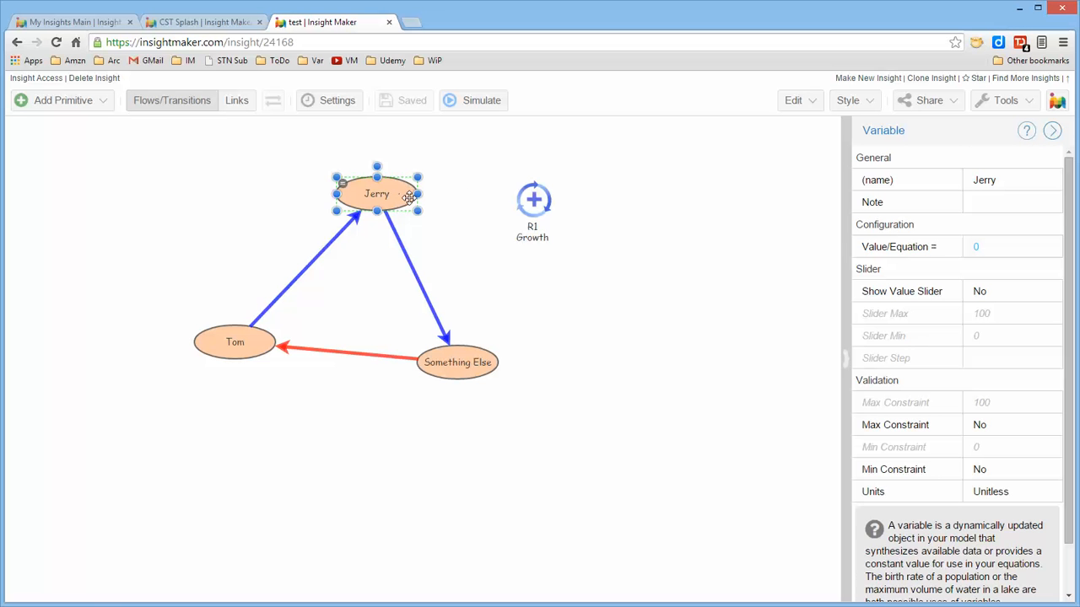
left_click(491, 363)
left_click(534, 204)
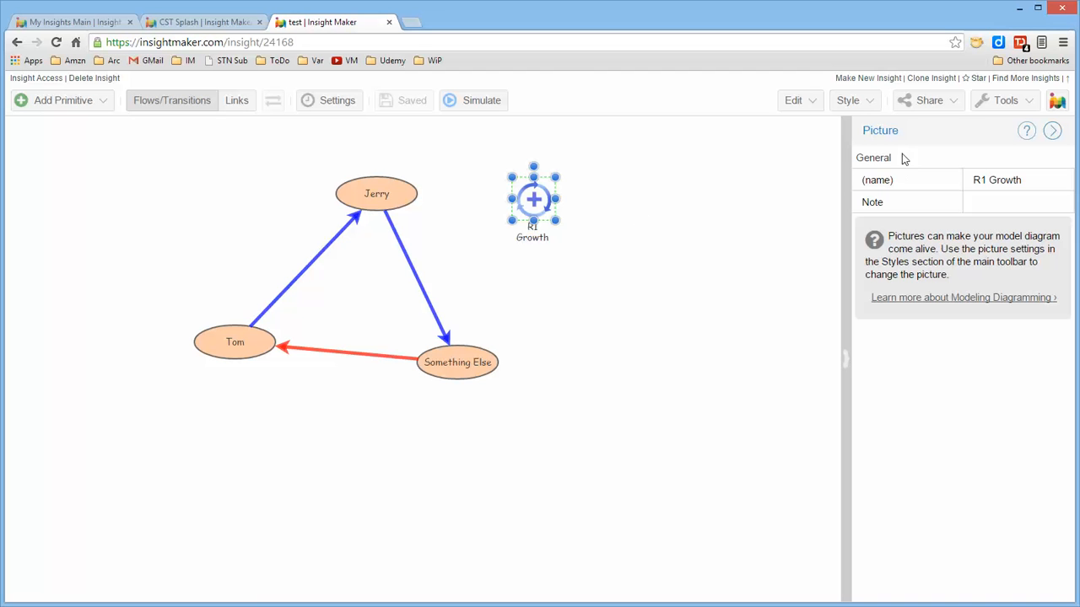
left_click(995, 205)
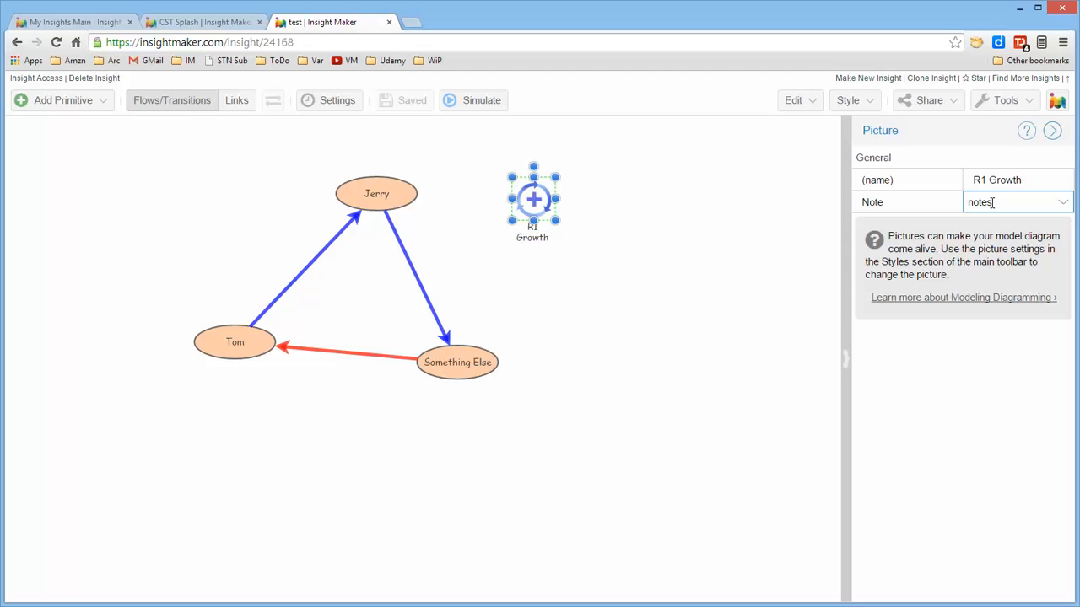
key("Return")
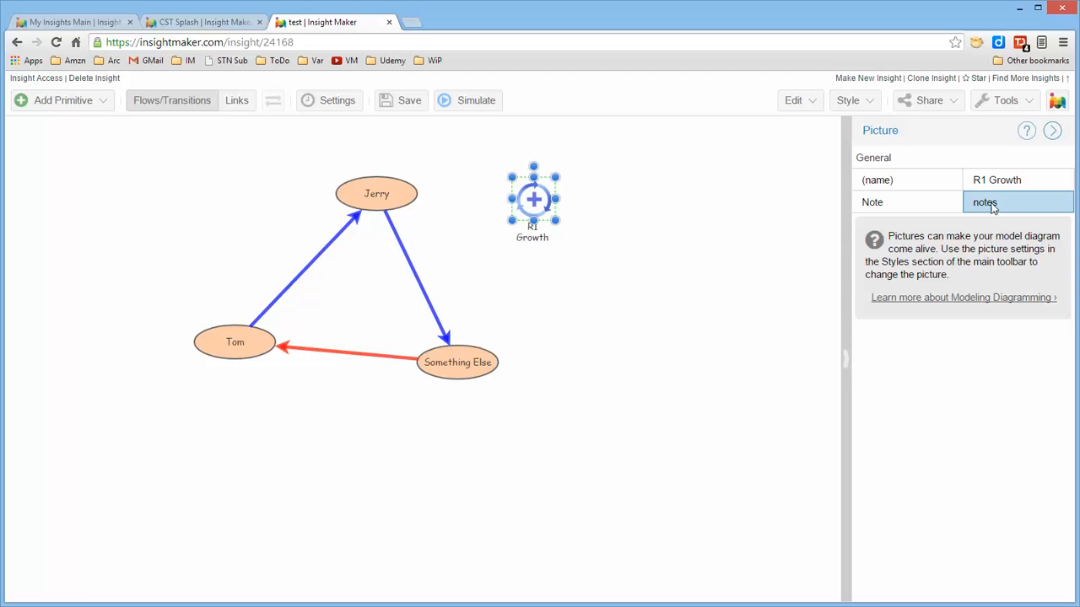
left_click(739, 289)
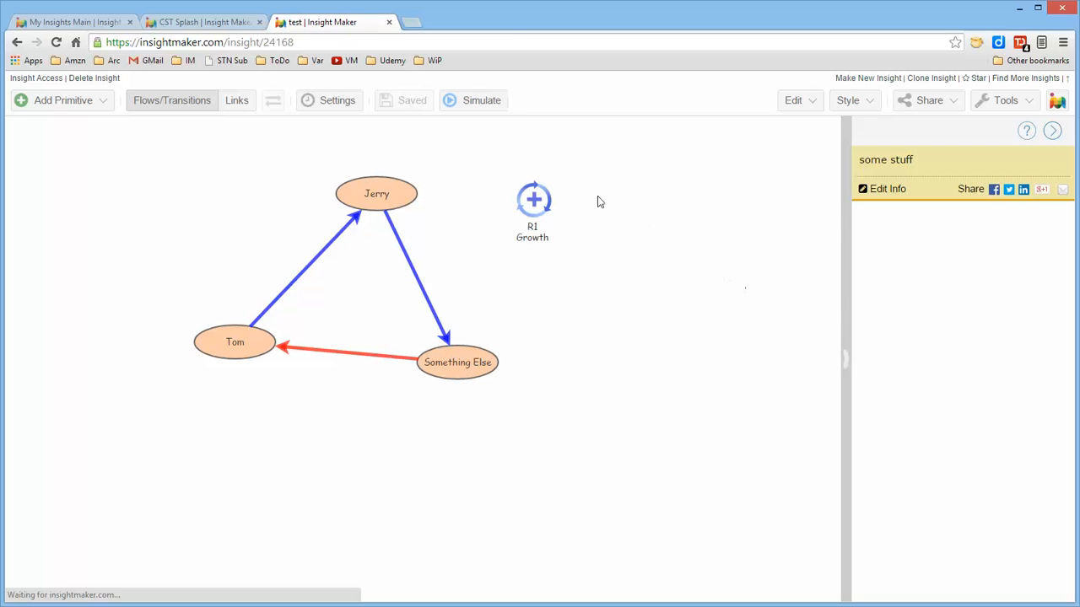
Display the R1 Growth note on the diagram and dismiss it.
left_click(547, 187)
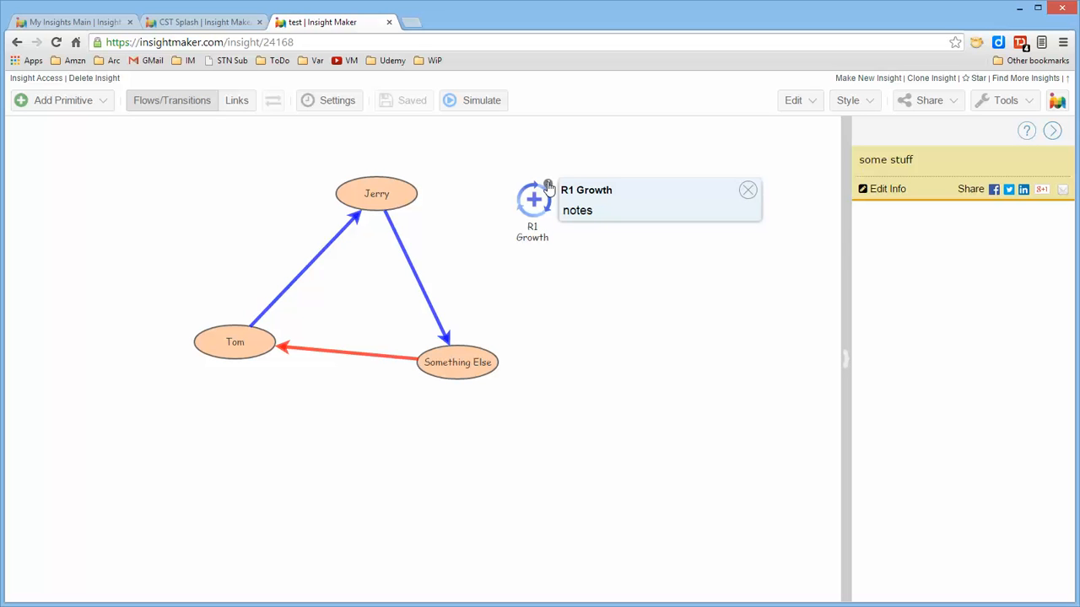
left_click(547, 185)
left_click(547, 185)
left_click(547, 185)
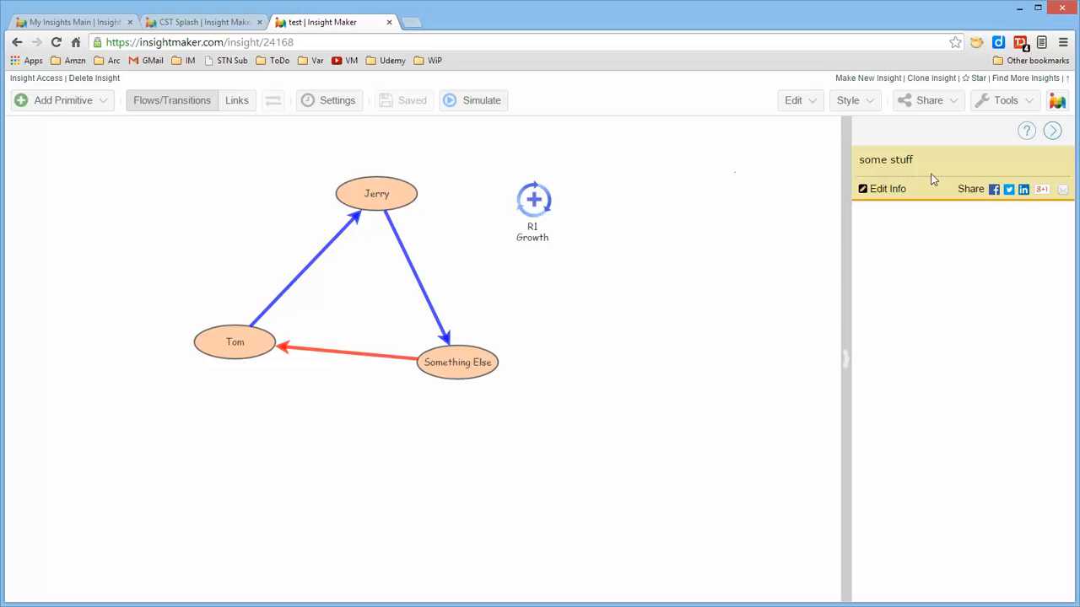
Open the R1 Growth note in the Note Editor to view its formatting options, and cancel without applying.
left_click(541, 199)
left_click(1027, 199)
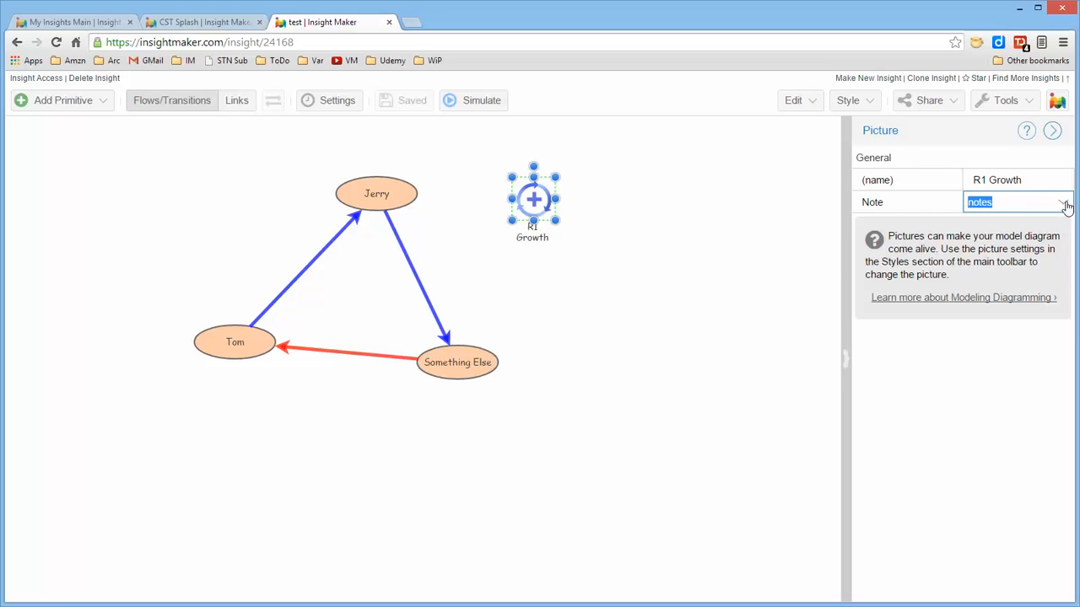
left_click(1065, 207)
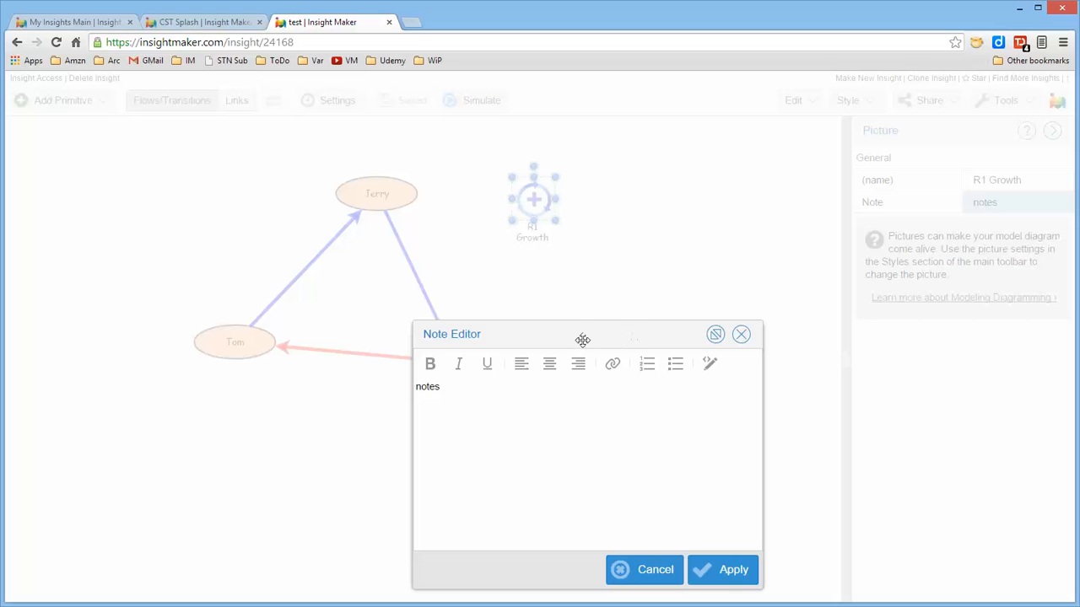
left_click_drag(581, 340, 594, 314)
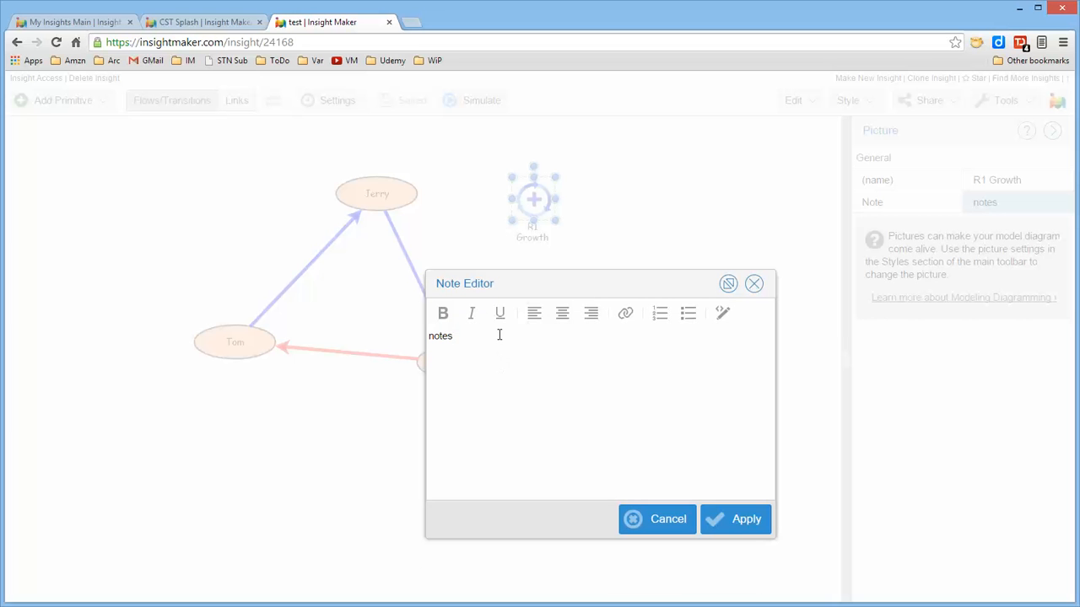
left_click(507, 342)
left_click_drag(581, 285, 552, 286)
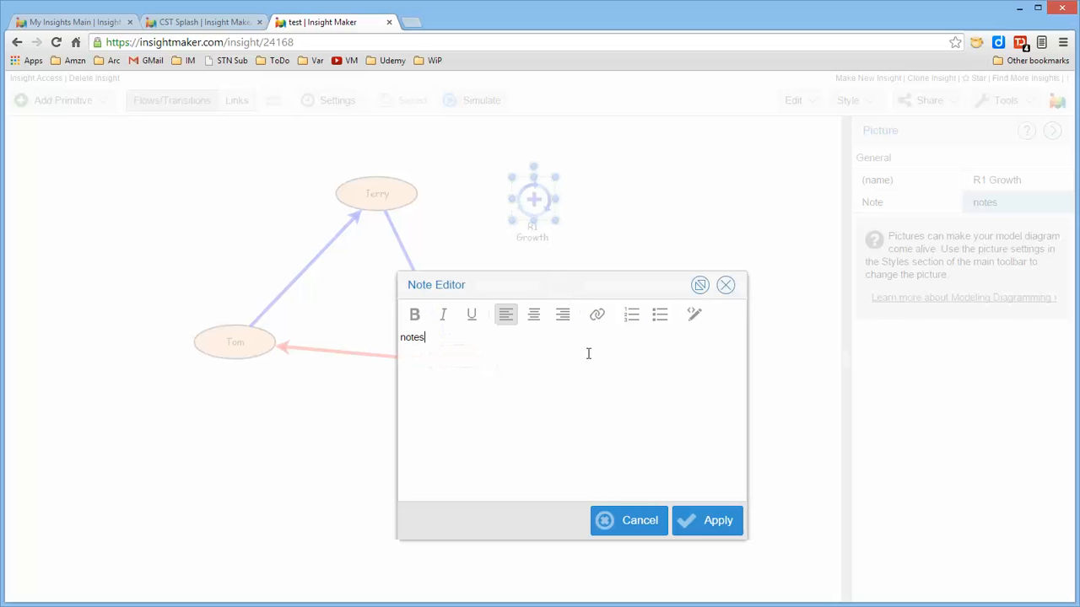
left_click(639, 524)
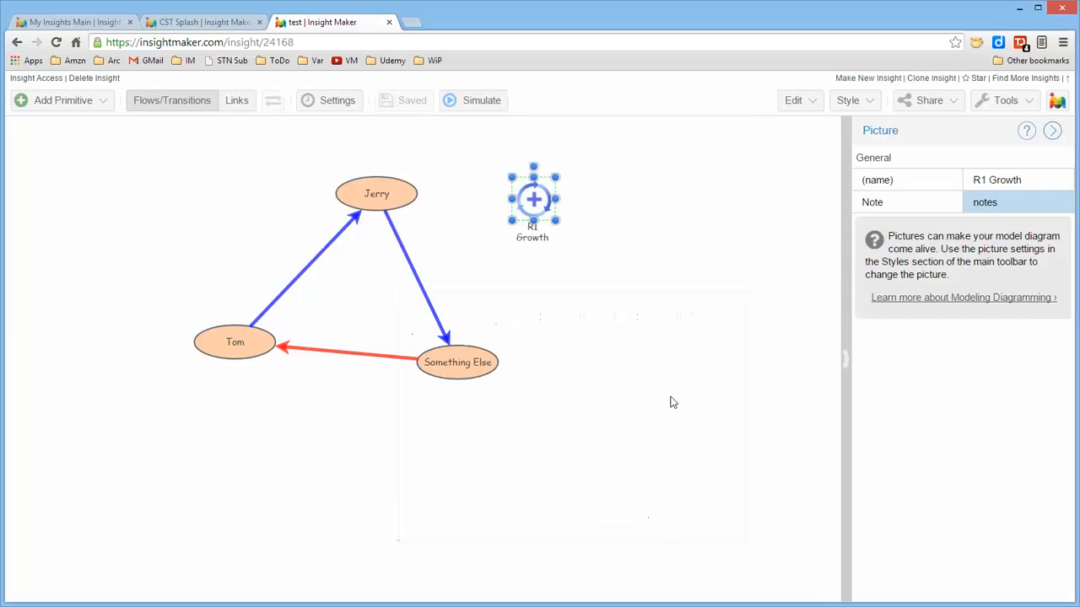
left_click(670, 396)
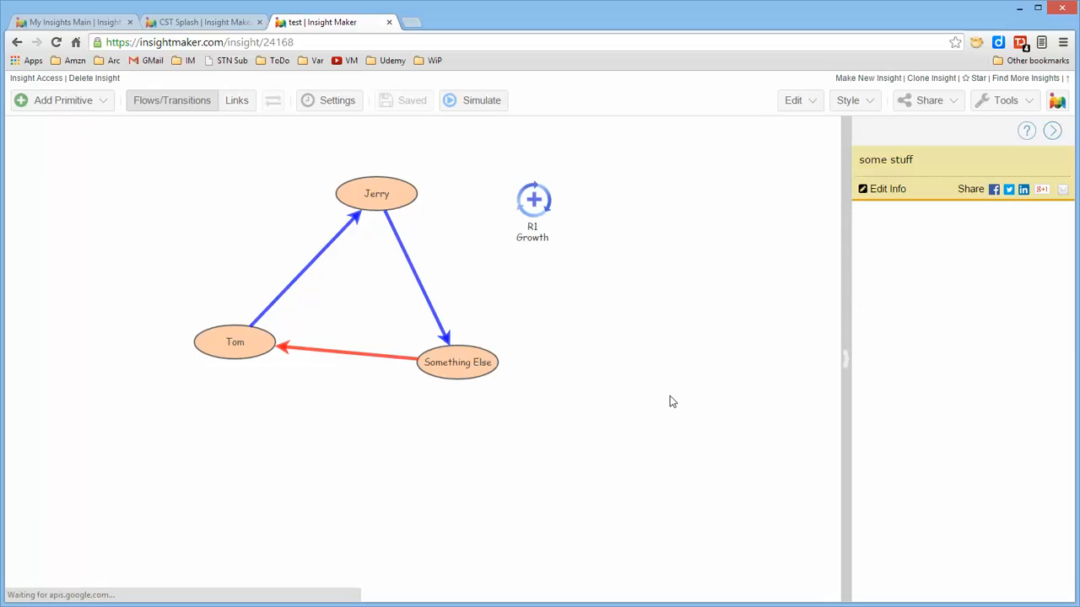
Inspect the properties of the Jerry and Something Else variables.
left_click(401, 192)
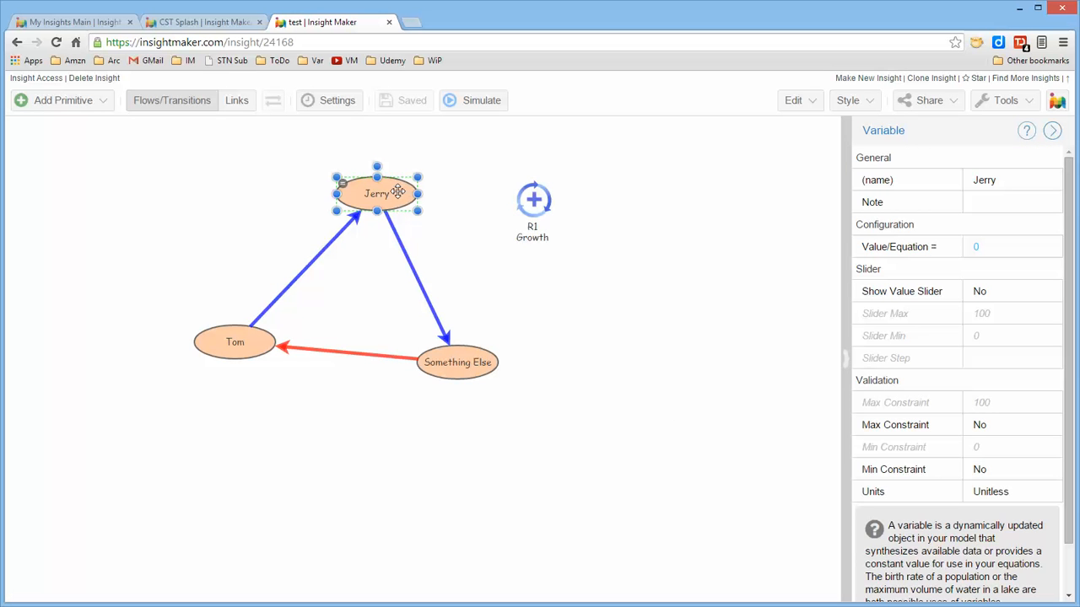
left_click(473, 385)
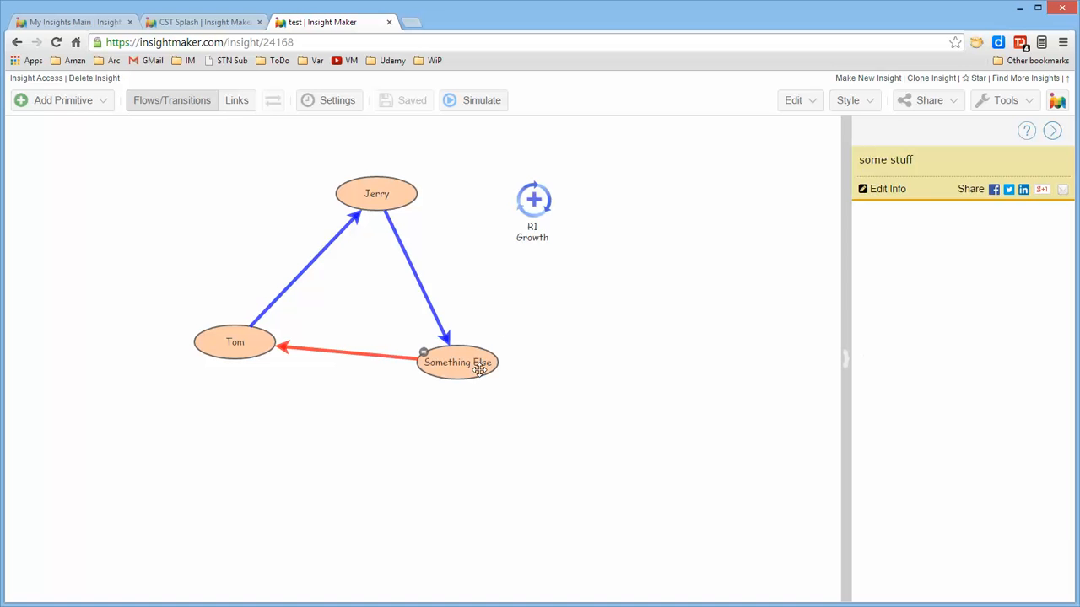
left_click(479, 371)
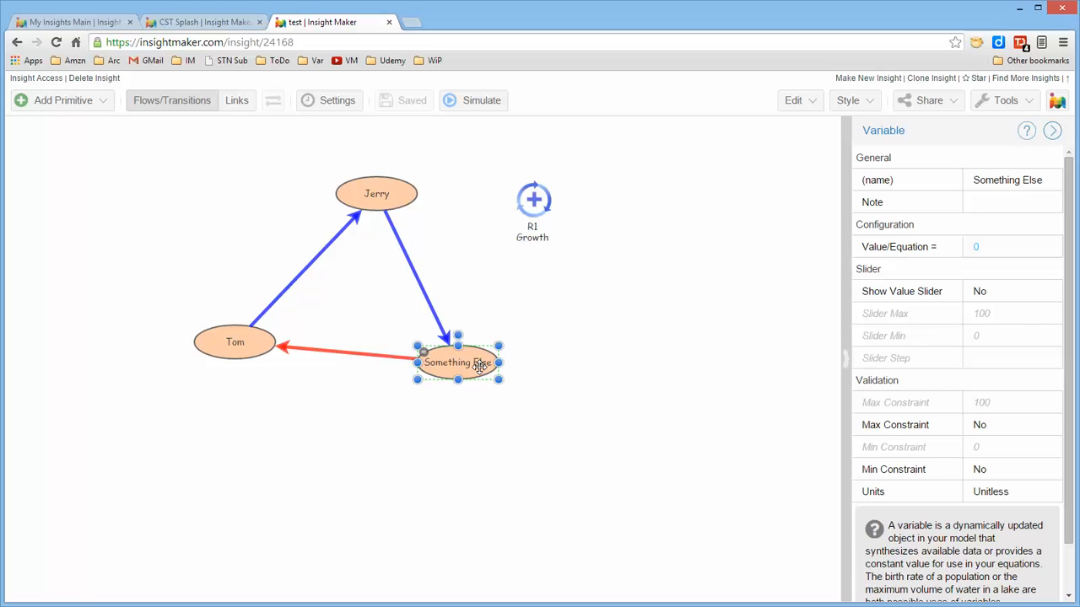
left_click(599, 349)
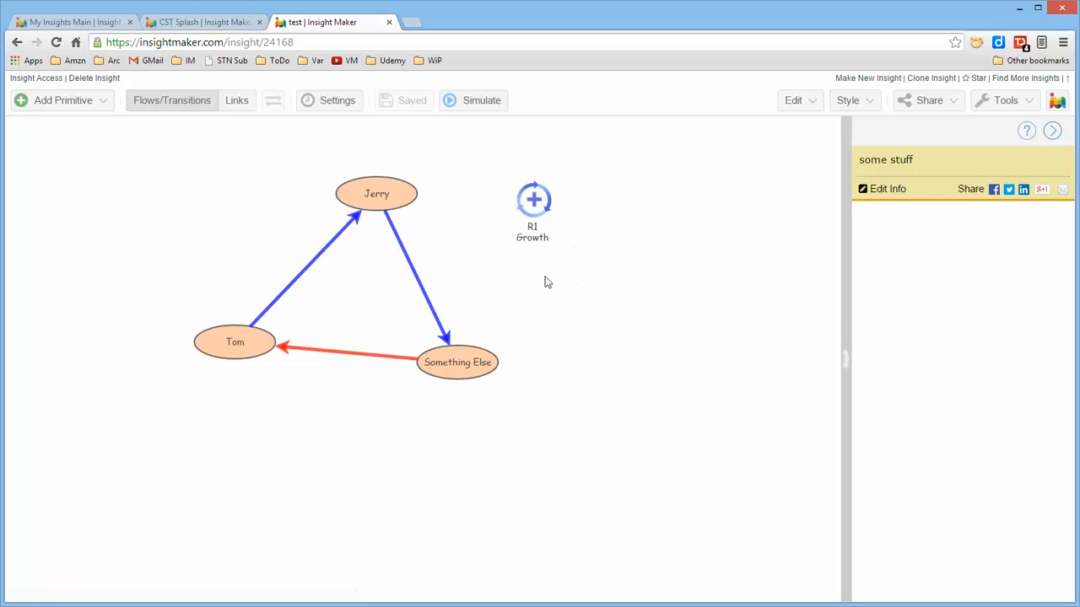
Clear the browser's browsing data and reload the test insight page.
left_click(58, 44)
left_click(629, 363)
key("ctrl+shift+Delete")
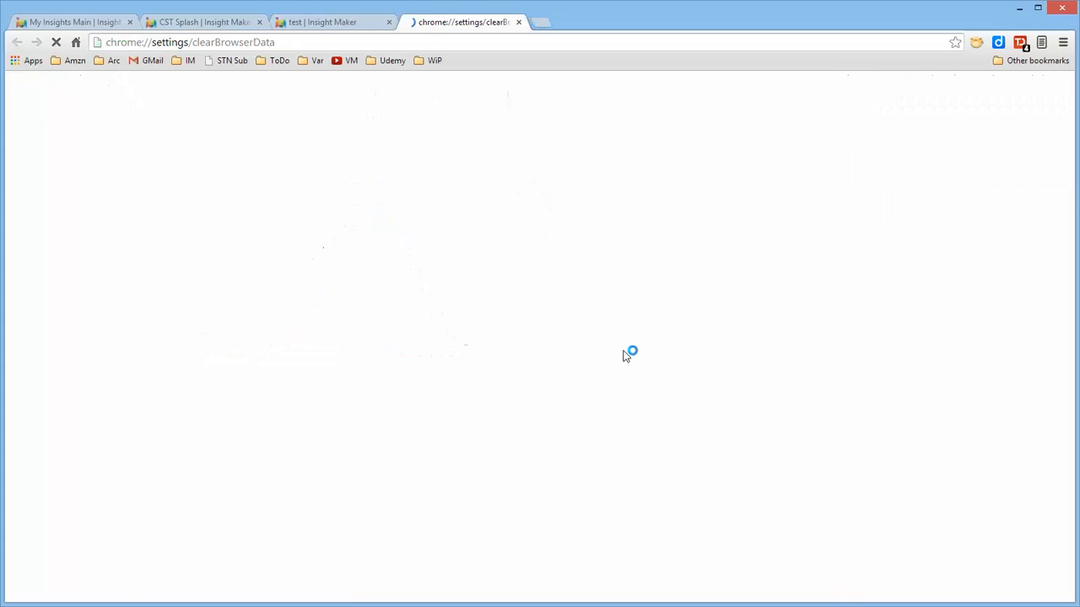
left_click(629, 440)
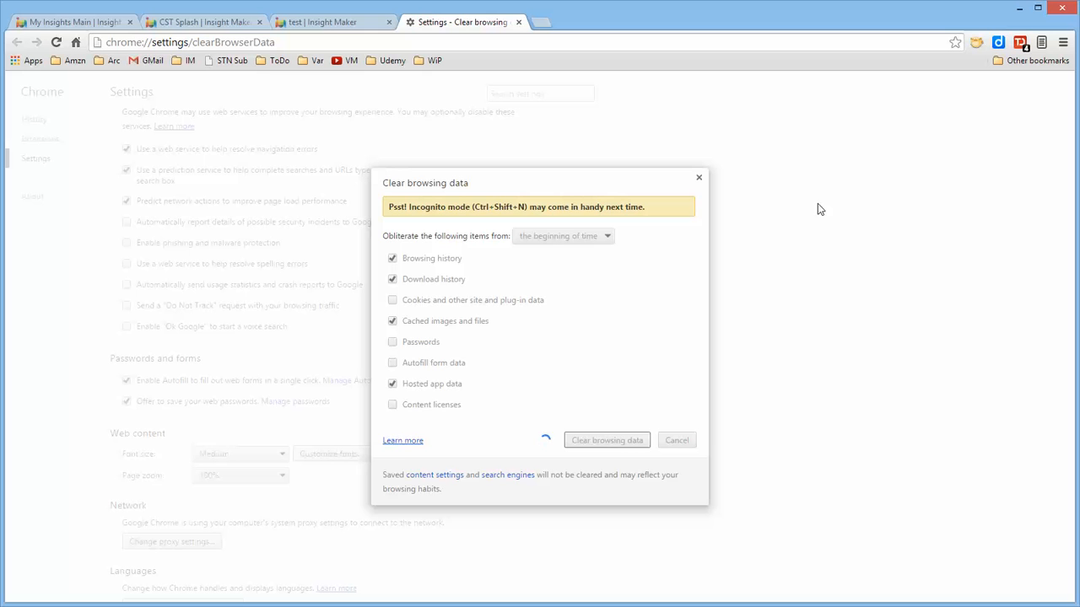
left_click(518, 23)
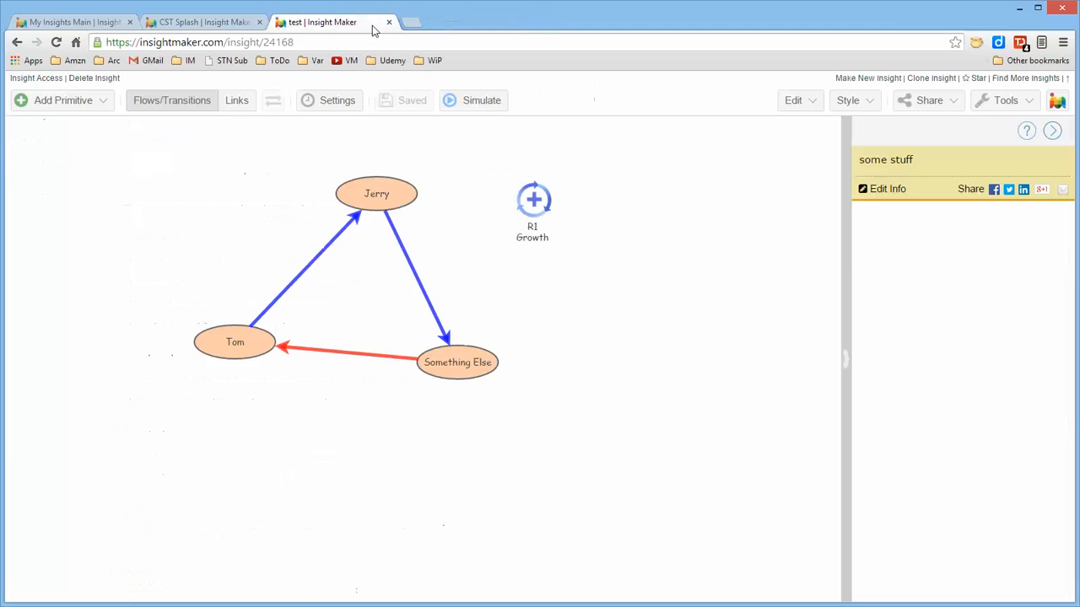
left_click(56, 42)
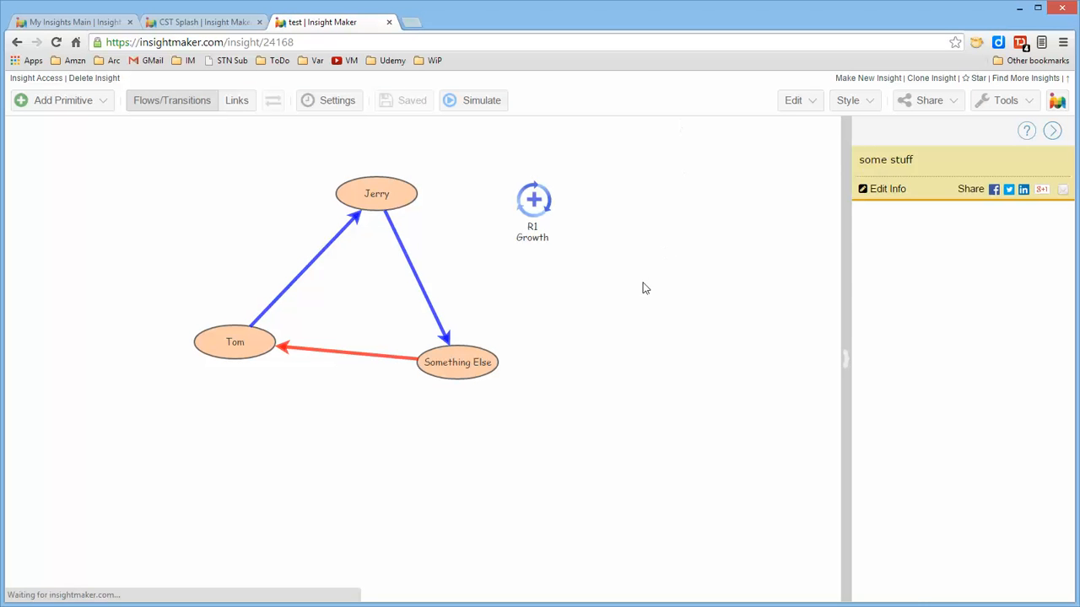
Check the properties of Jerry and Something Else again in the reloaded insight.
left_click(397, 196)
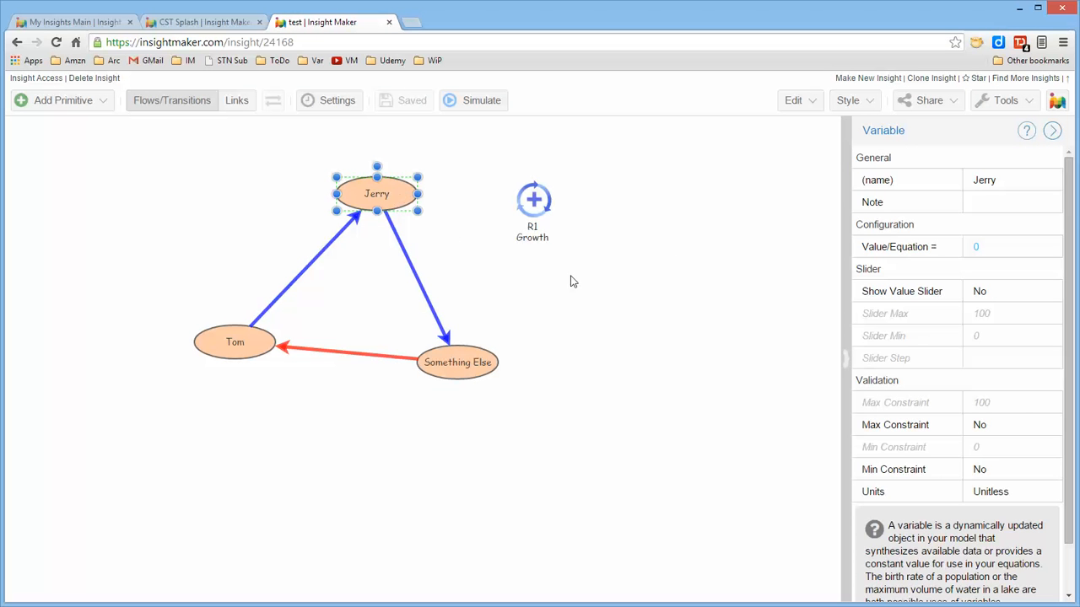
left_click(533, 355)
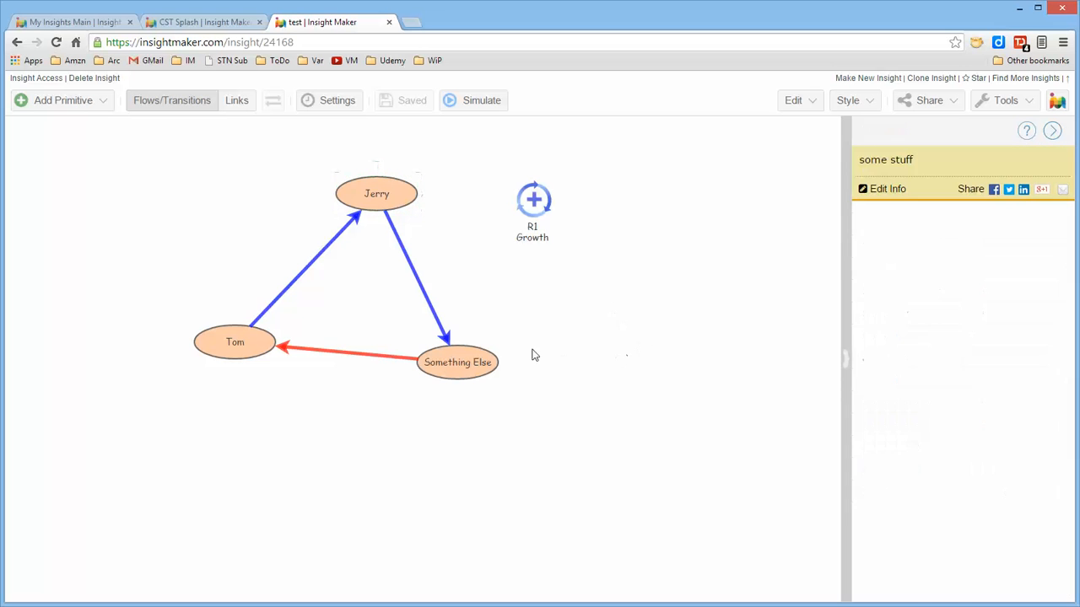
left_click(467, 350)
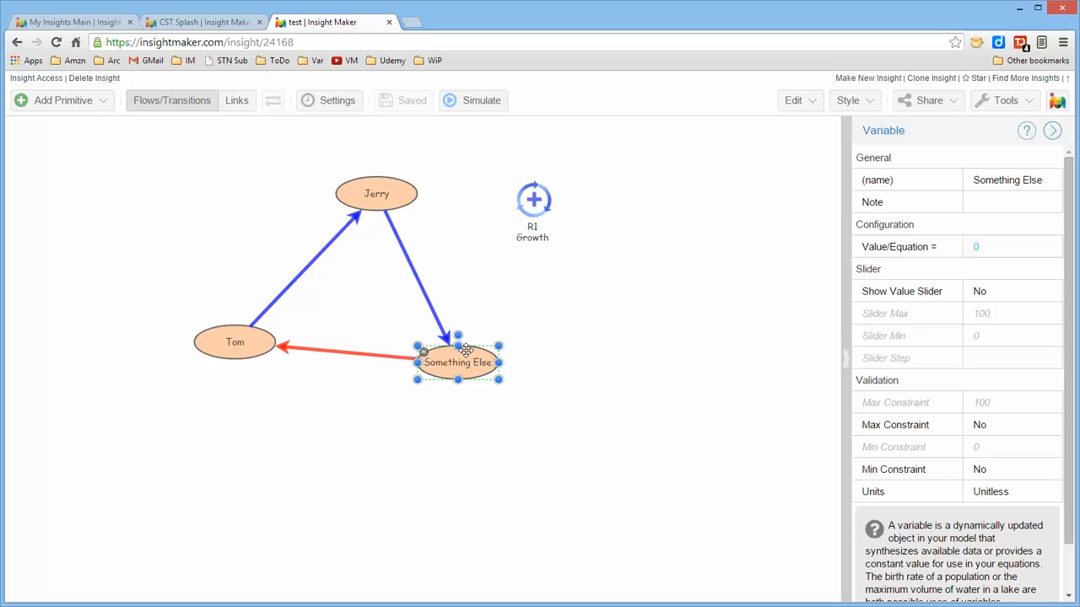
left_click(711, 332)
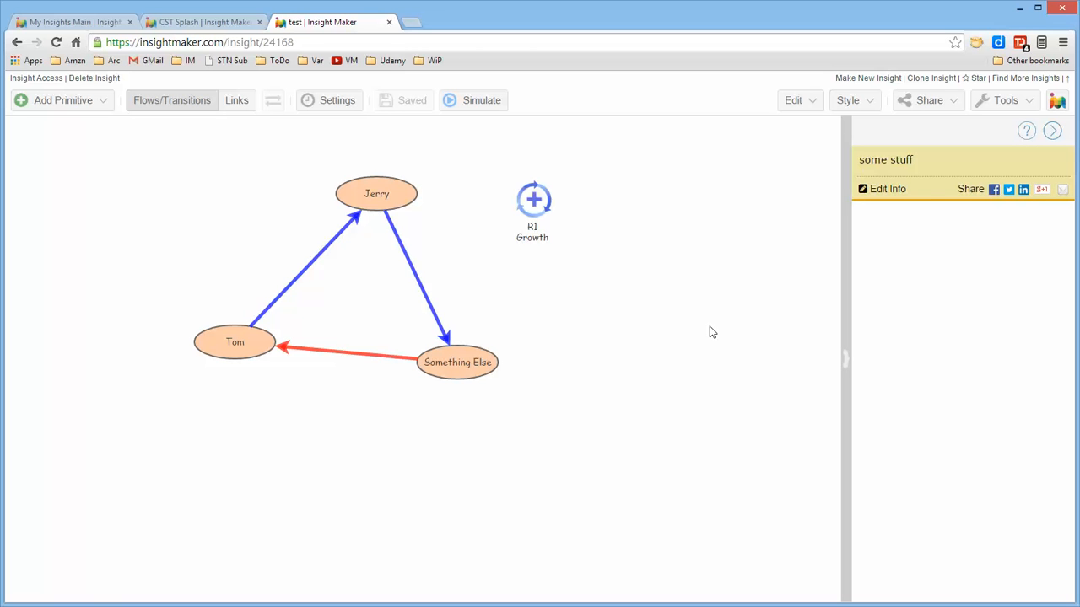
Open the Note Editor for the Something Else variable and cancel without entering a note.
left_click(465, 362)
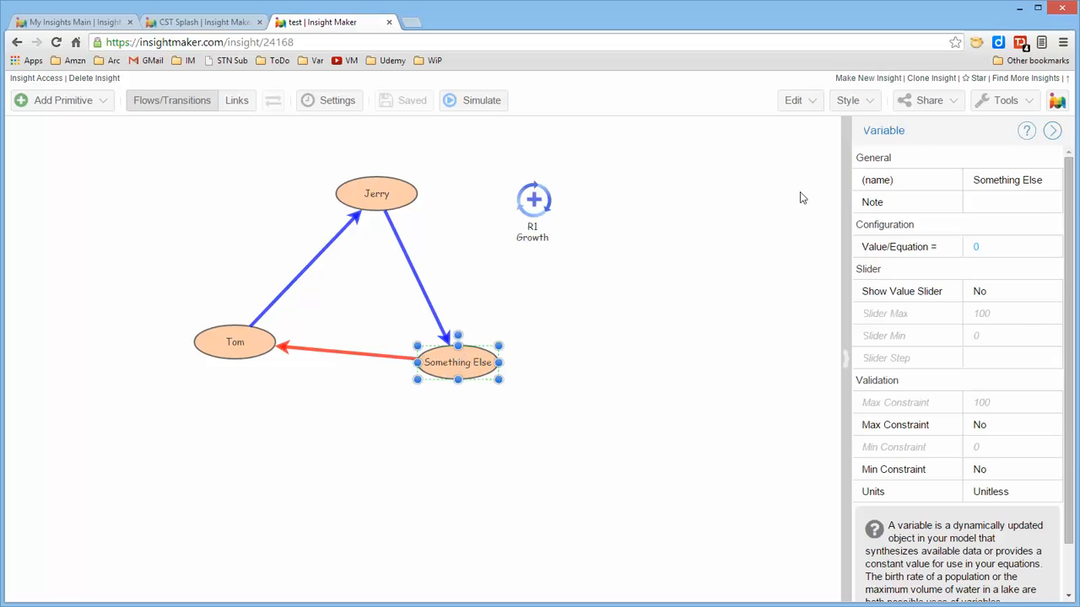
left_click(1034, 202)
left_click(1052, 203)
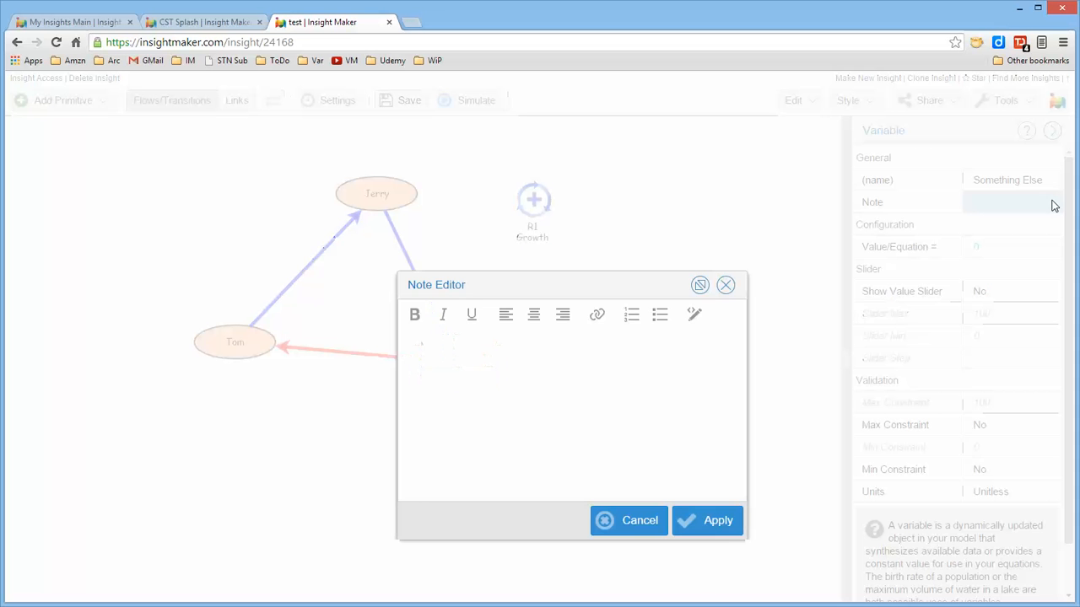
left_click_drag(644, 287, 681, 266)
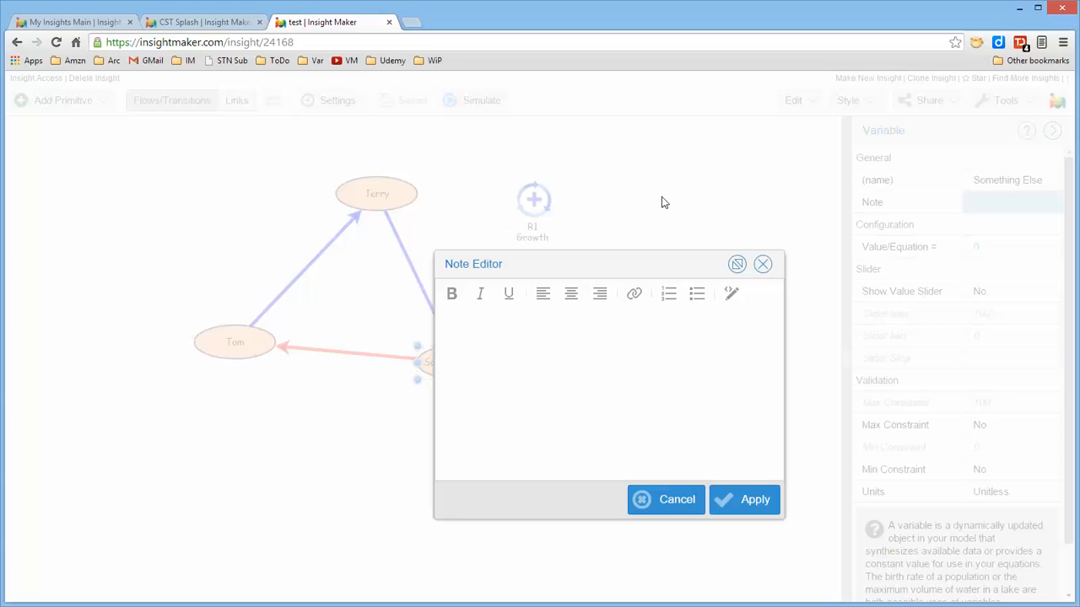
left_click(672, 500)
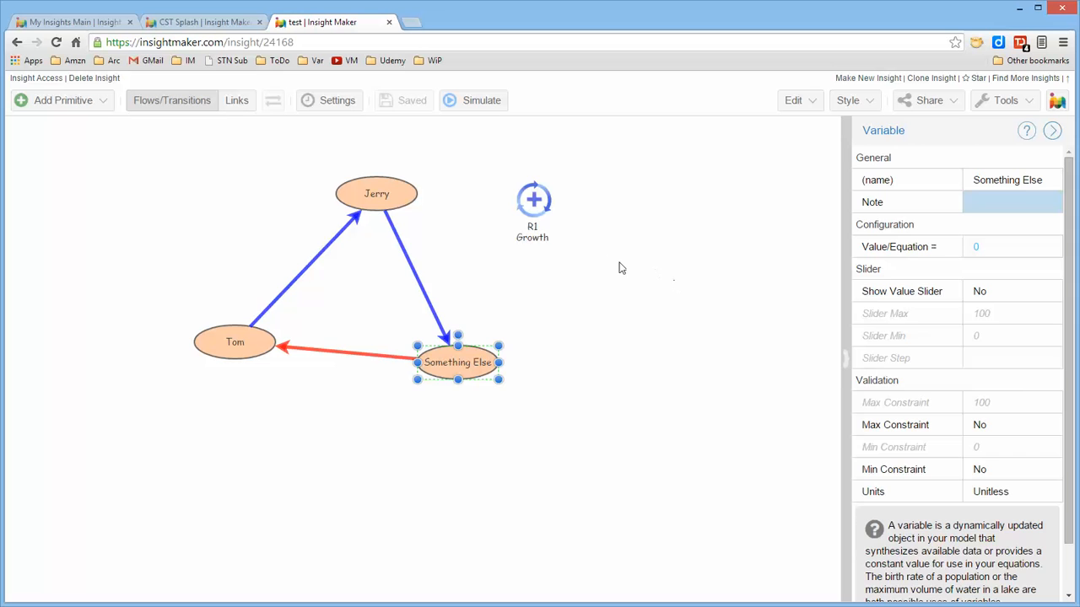
Move the R1 Growth picture into the centre of the triangle formed by Tom, Jerry and Something Else.
left_click_drag(540, 203, 371, 296)
left_click(601, 284)
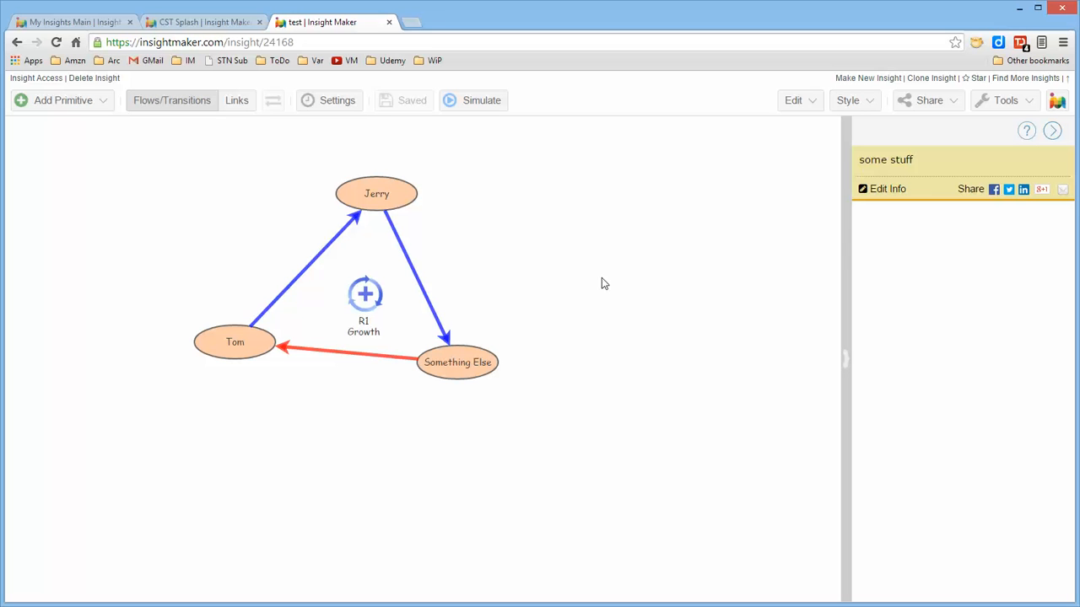
Delete the Jerry and Something Else variables from the diagram, leaving their links in place.
left_click(388, 191)
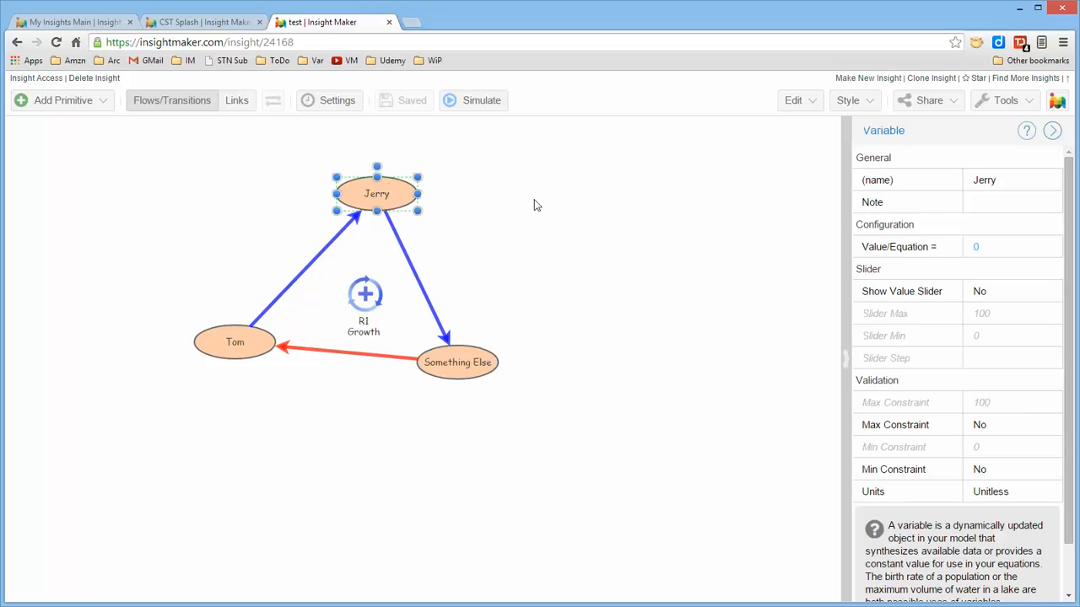
key("Delete")
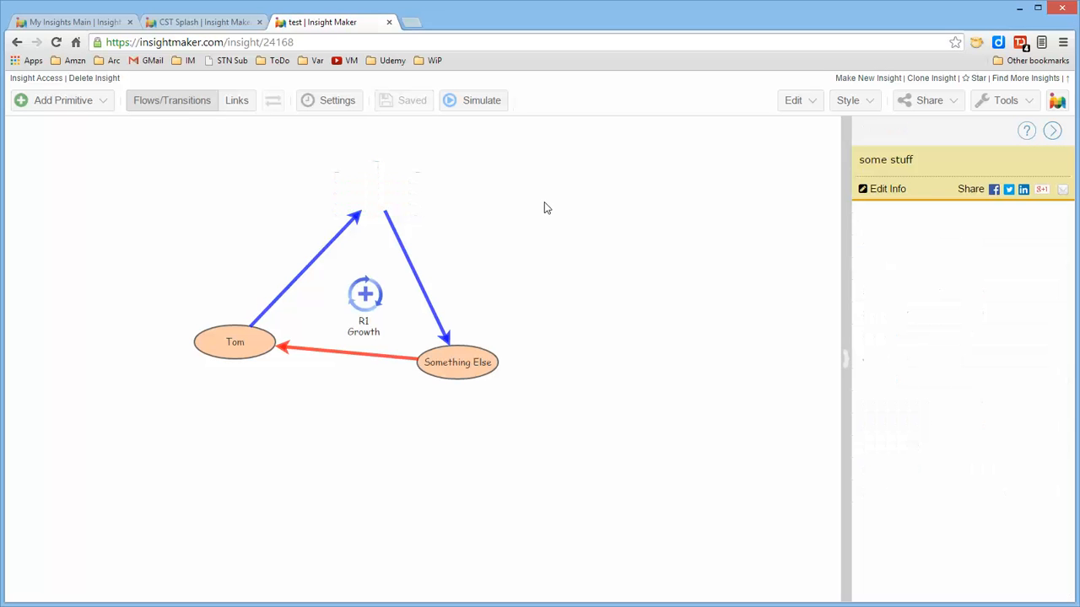
left_click(460, 358)
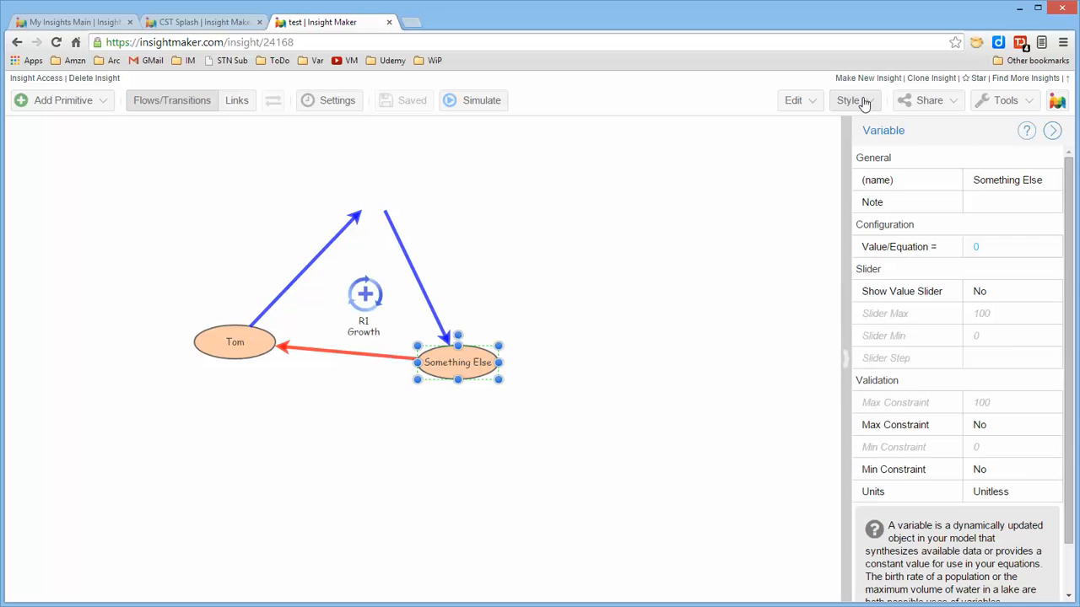
left_click(793, 100)
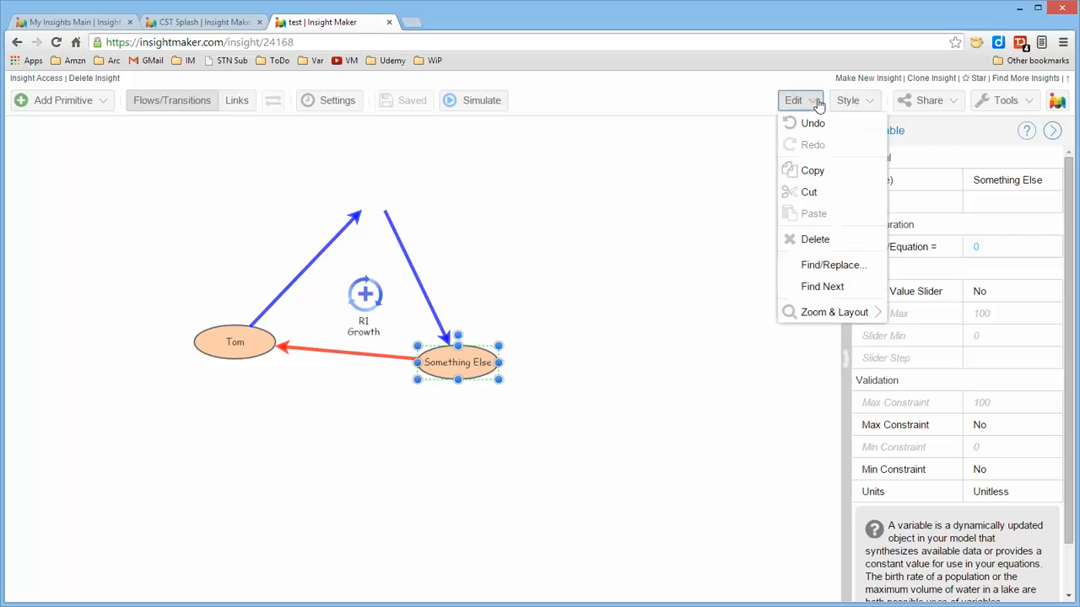
left_click(808, 239)
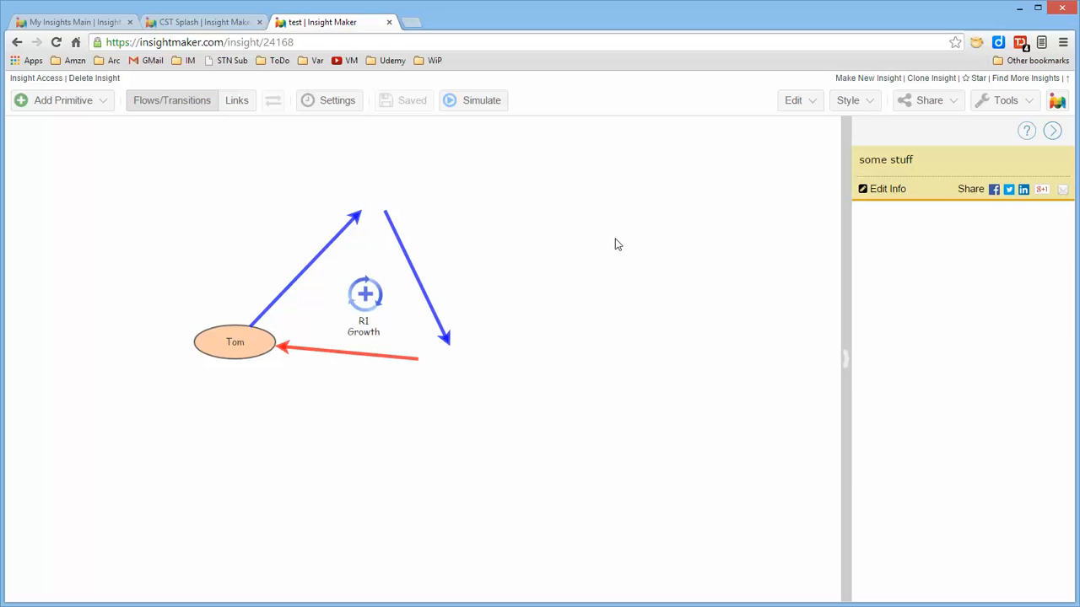